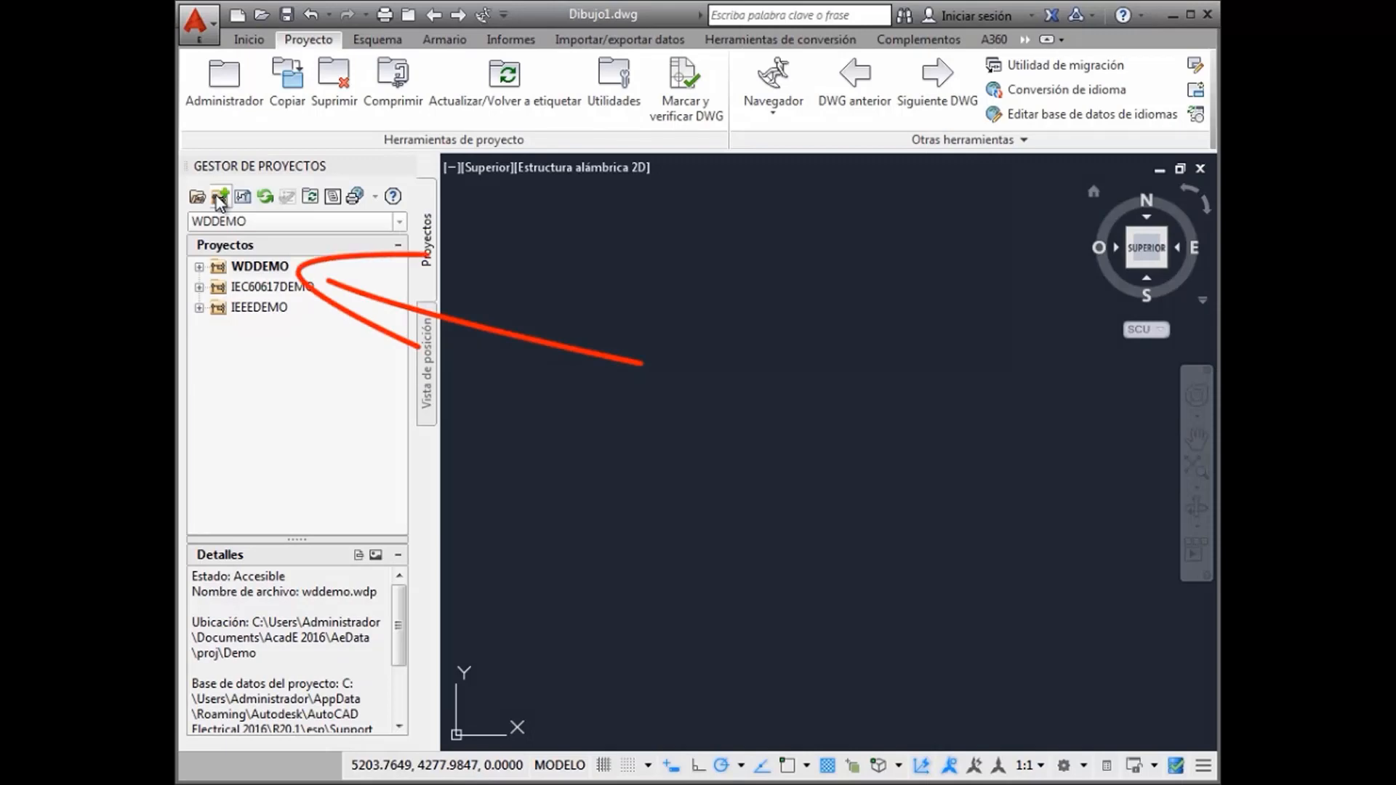
- Expand the WDDEMO project and examine the preview and file details of demo04.dwg
{"action": "left_click", "coordinate": [199, 267]}
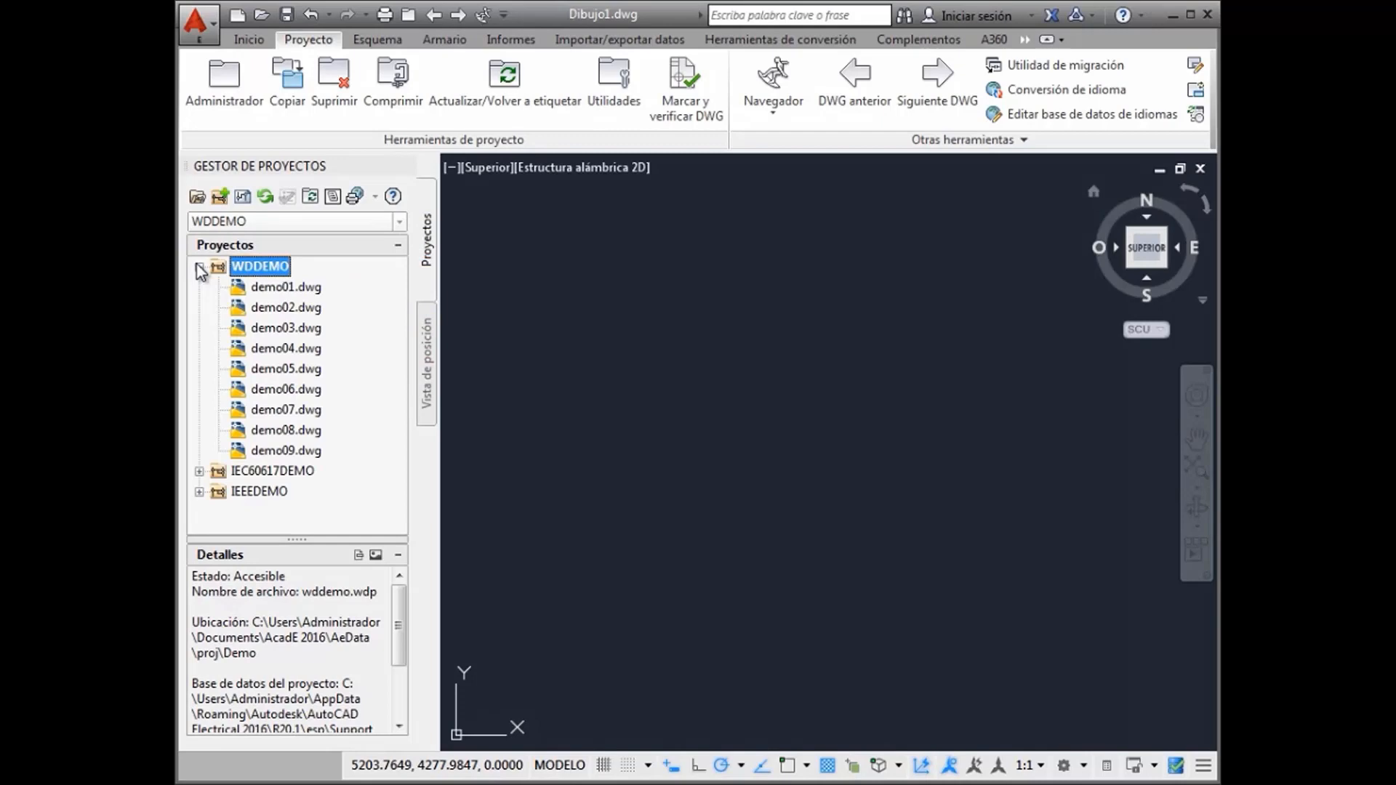
{"action": "left_click", "coordinate": [285, 352]}
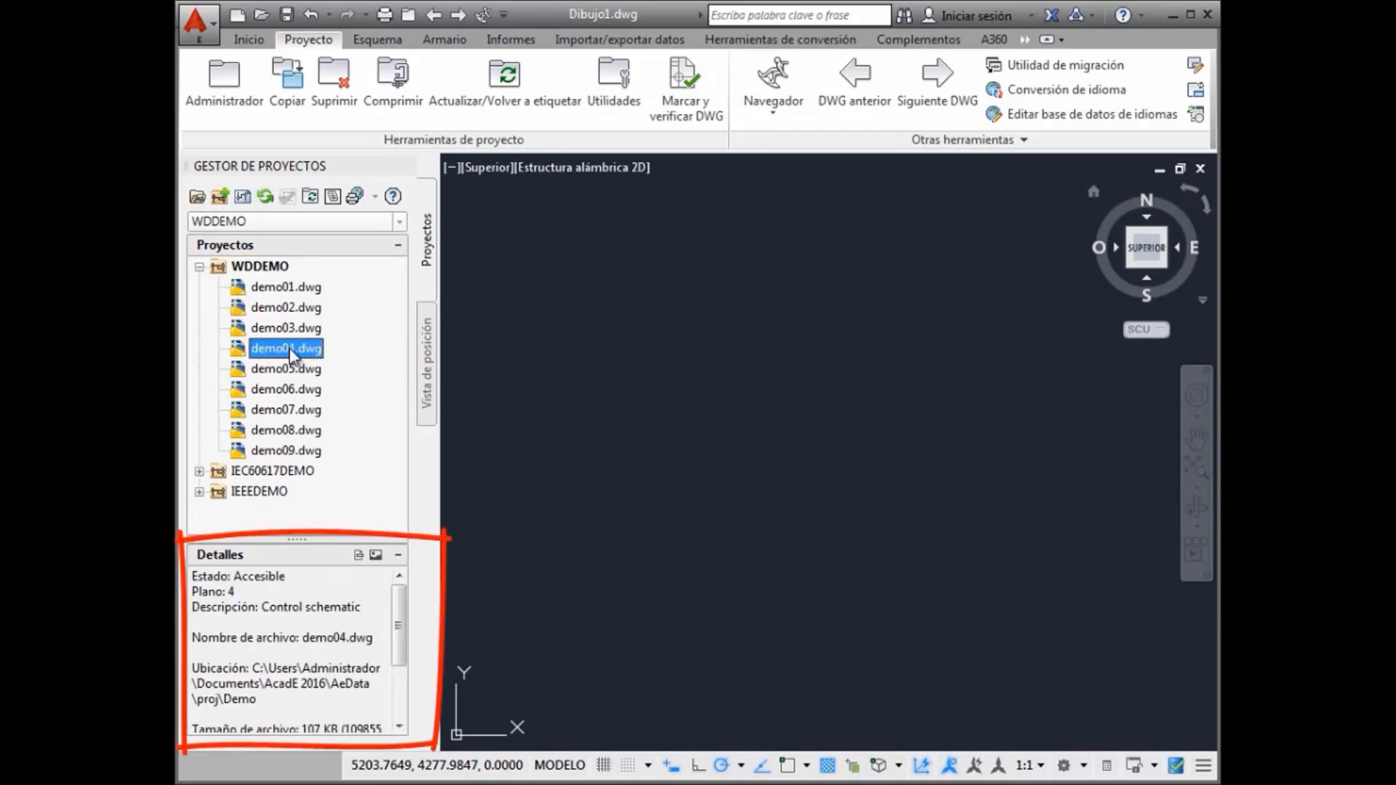
{"action": "left_click", "coordinate": [376, 556]}
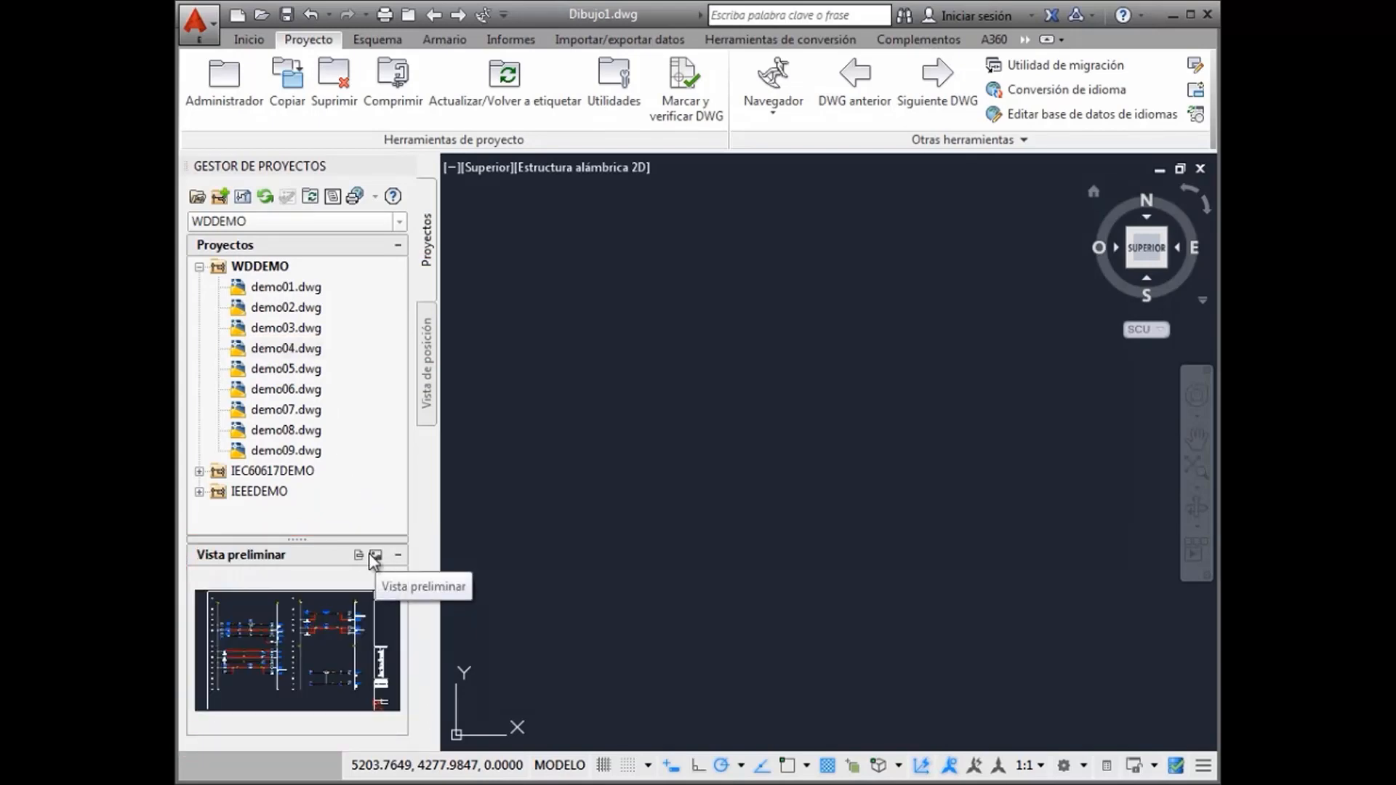
{"action": "left_click", "coordinate": [358, 555]}
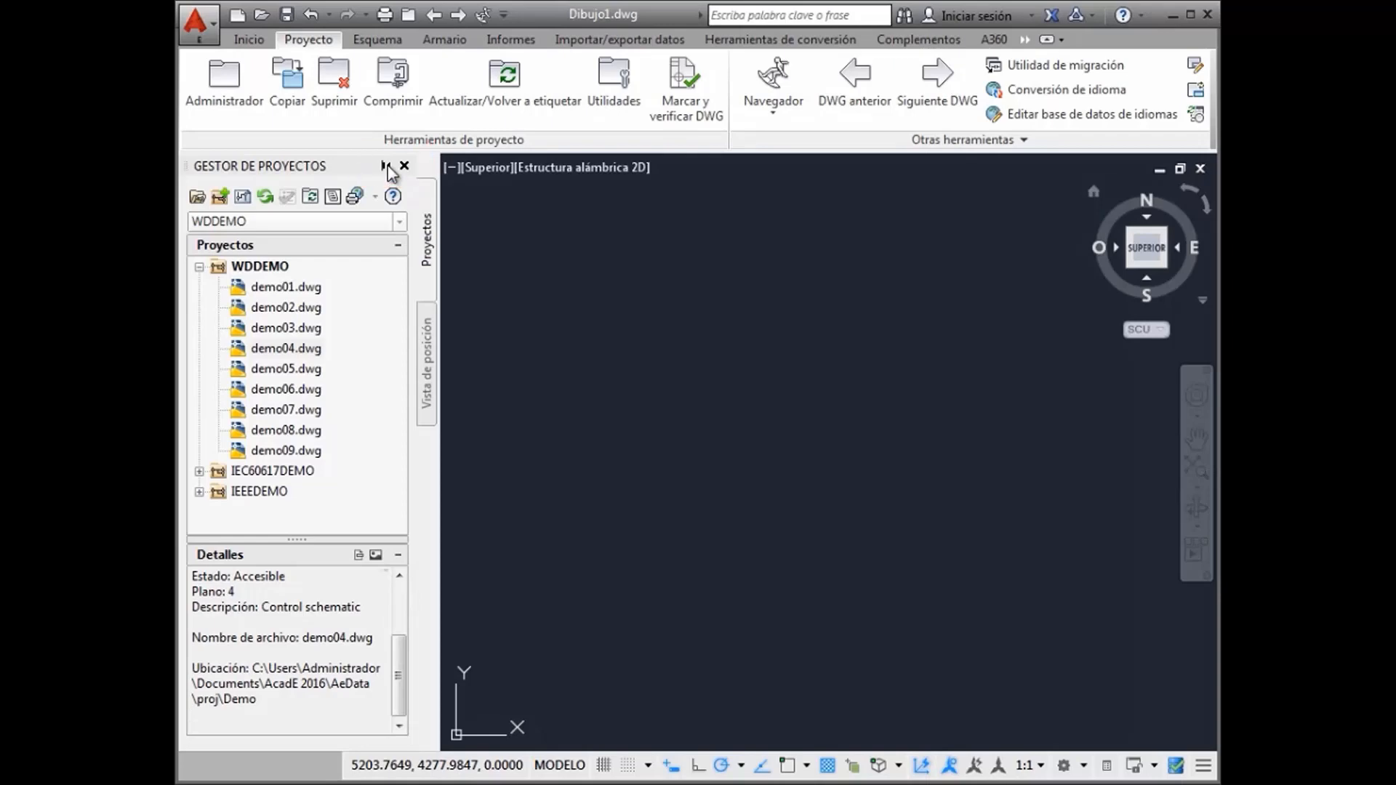
- Auto-hide the project manager, reveal it again, and restore it to its permanently open state
{"action": "left_click", "coordinate": [386, 166]}
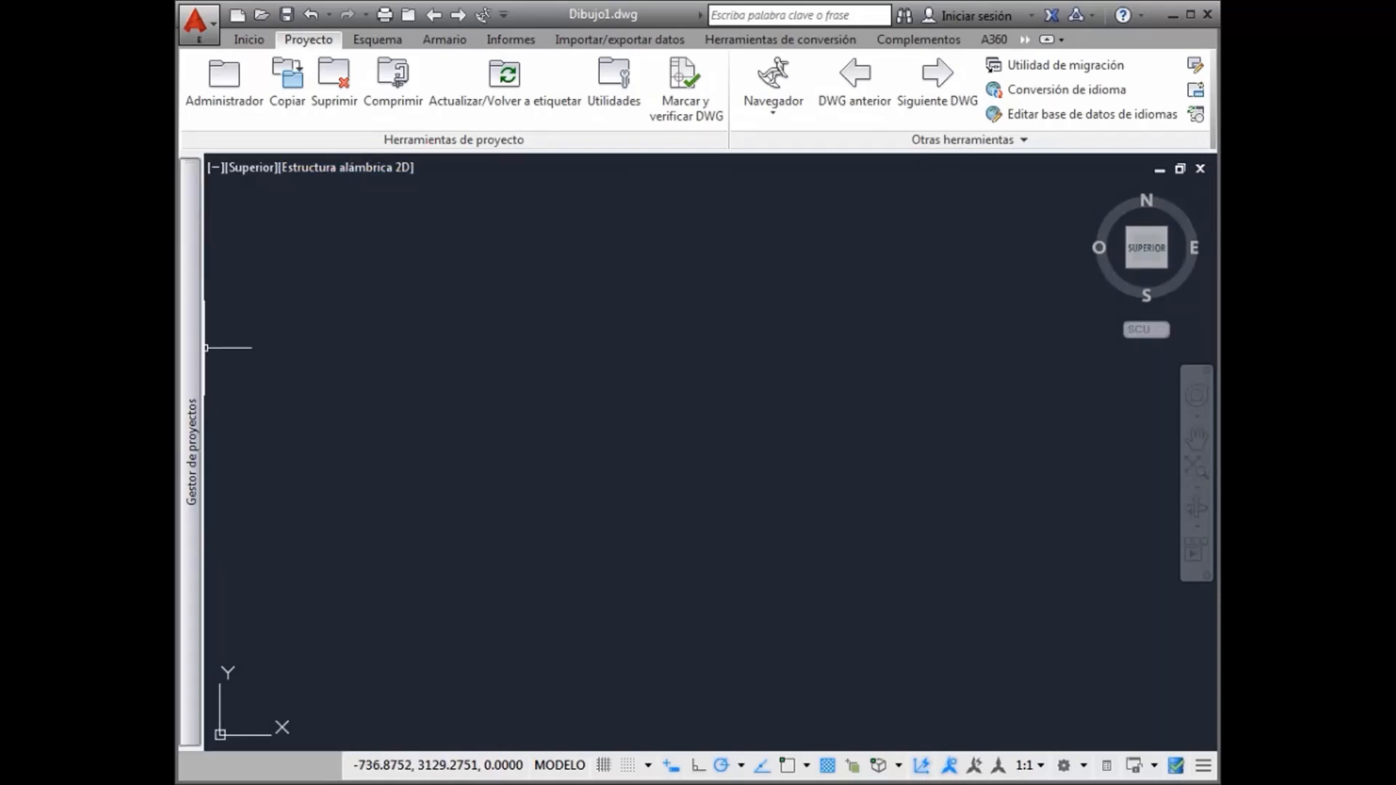
{"action": "mouse_move", "coordinate": [198, 354]}
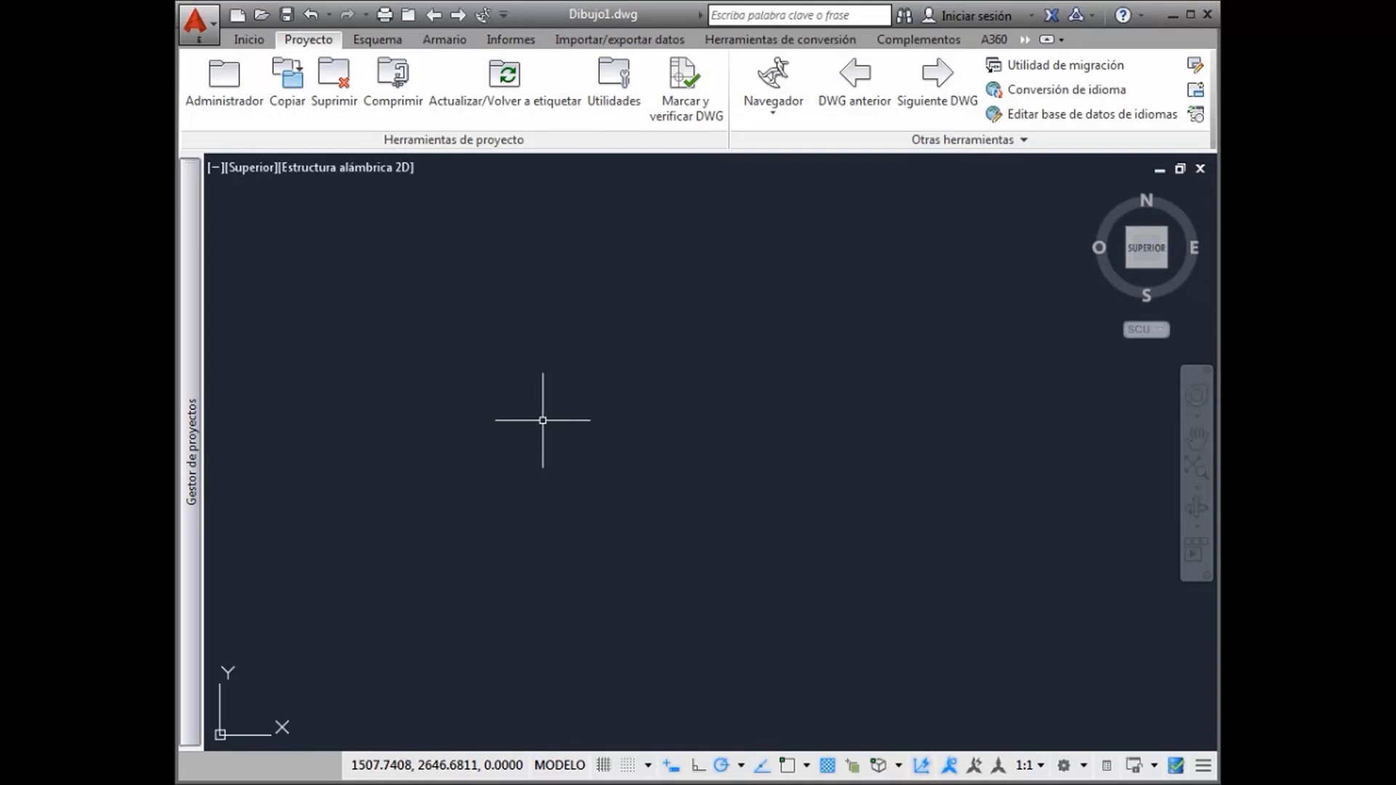
{"action": "mouse_move", "coordinate": [194, 397]}
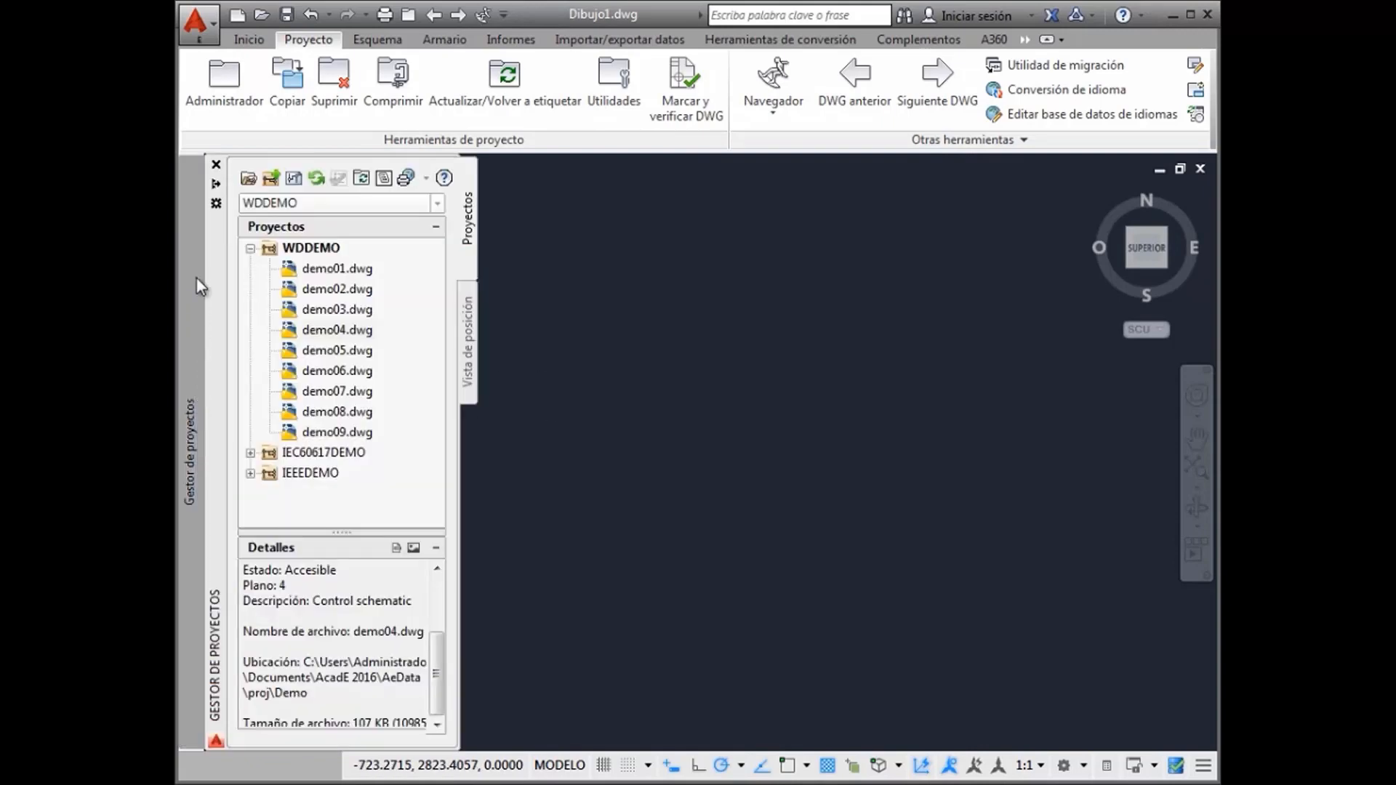
{"action": "left_click", "coordinate": [215, 183]}
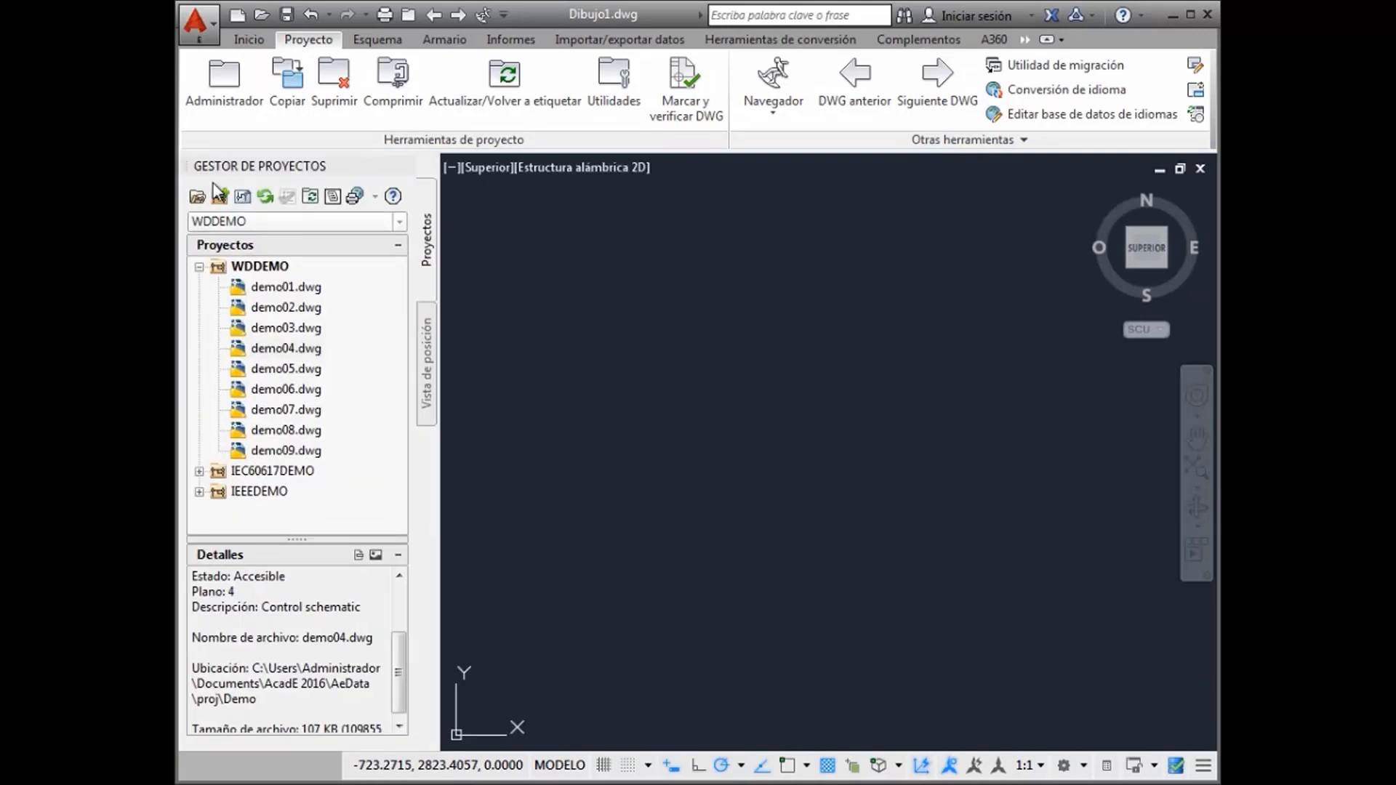
- Examine the WDDEMO project's properties, including its project settings and component tag options, without changing anything
{"action": "left_click", "coordinate": [247, 268]}
{"action": "right_click", "coordinate": [247, 268]}
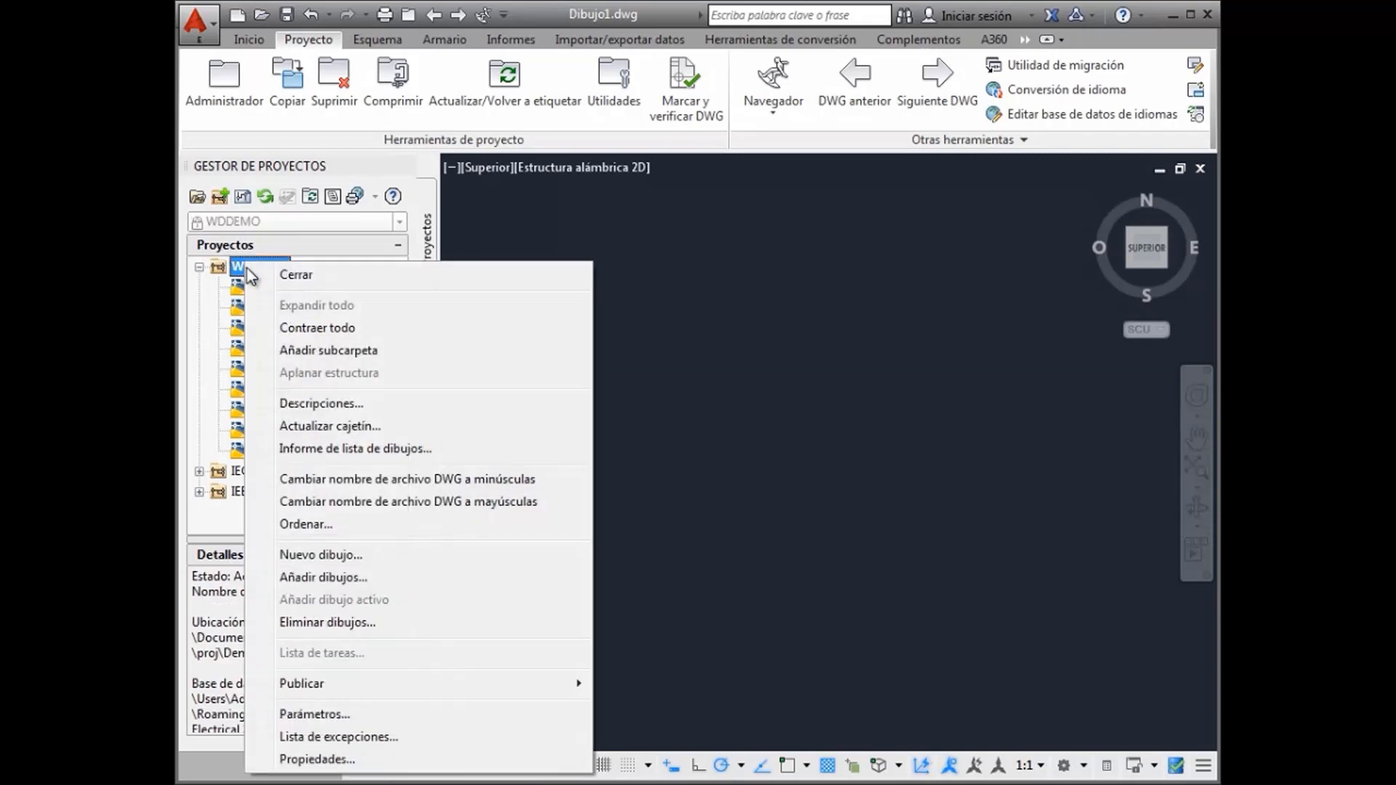
{"action": "left_click", "coordinate": [329, 759]}
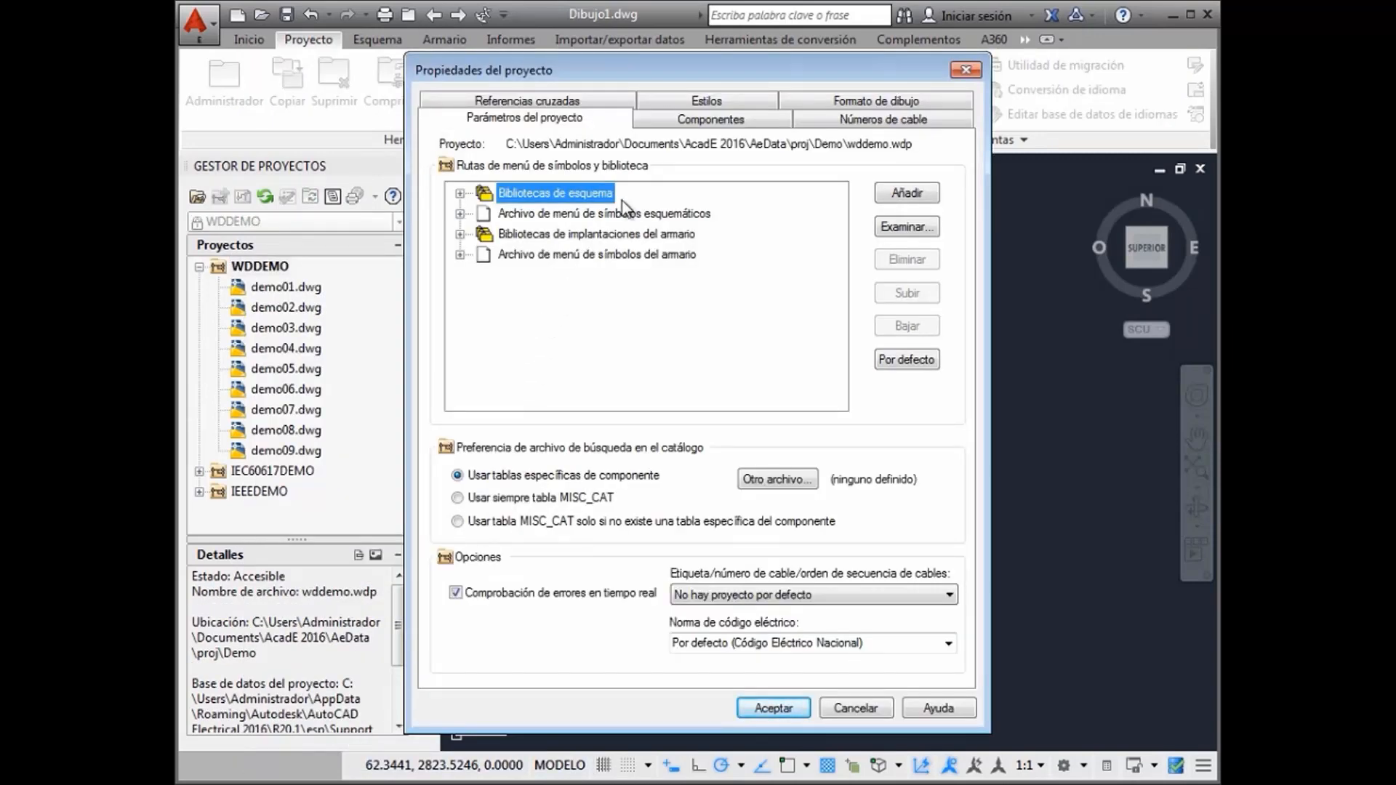
{"action": "left_click", "coordinate": [664, 123]}
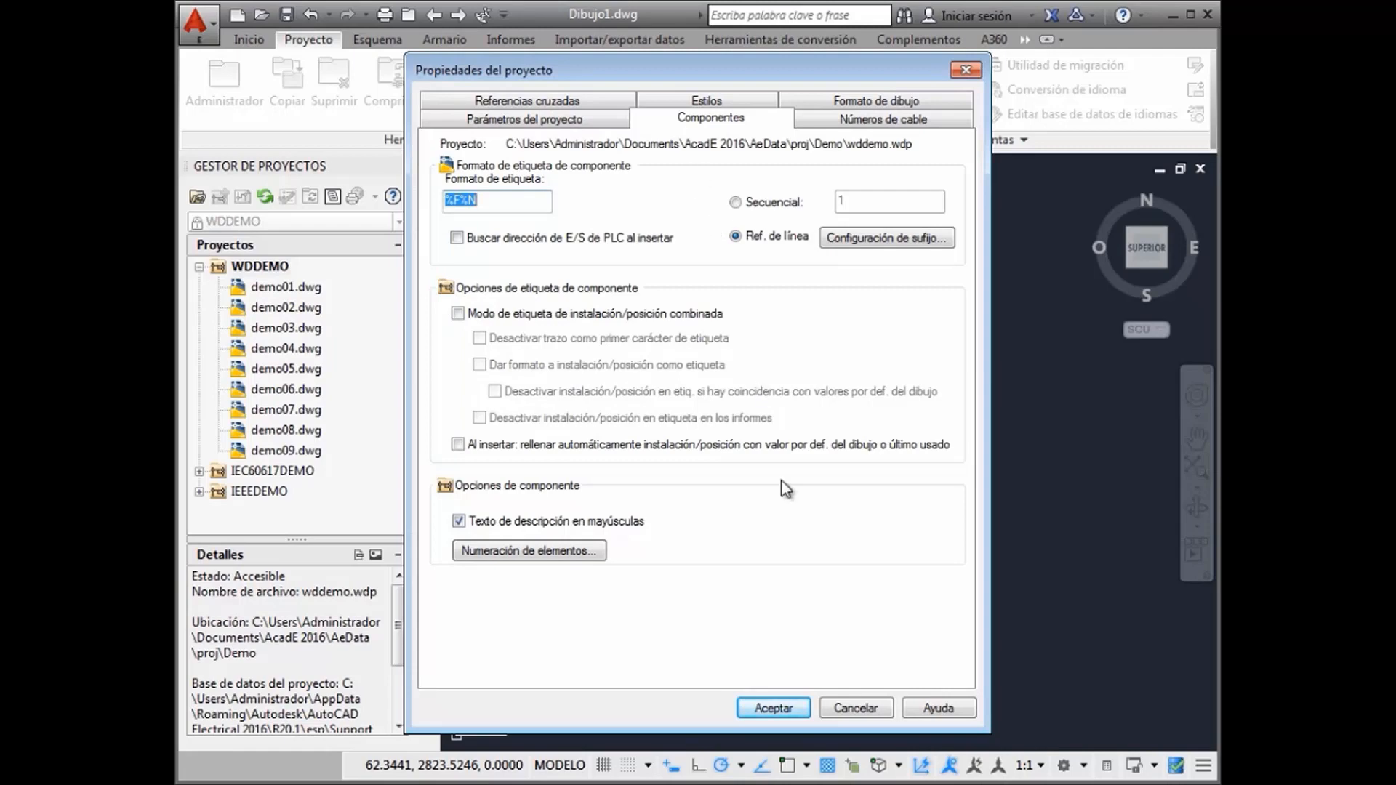
{"action": "left_click", "coordinate": [849, 709]}
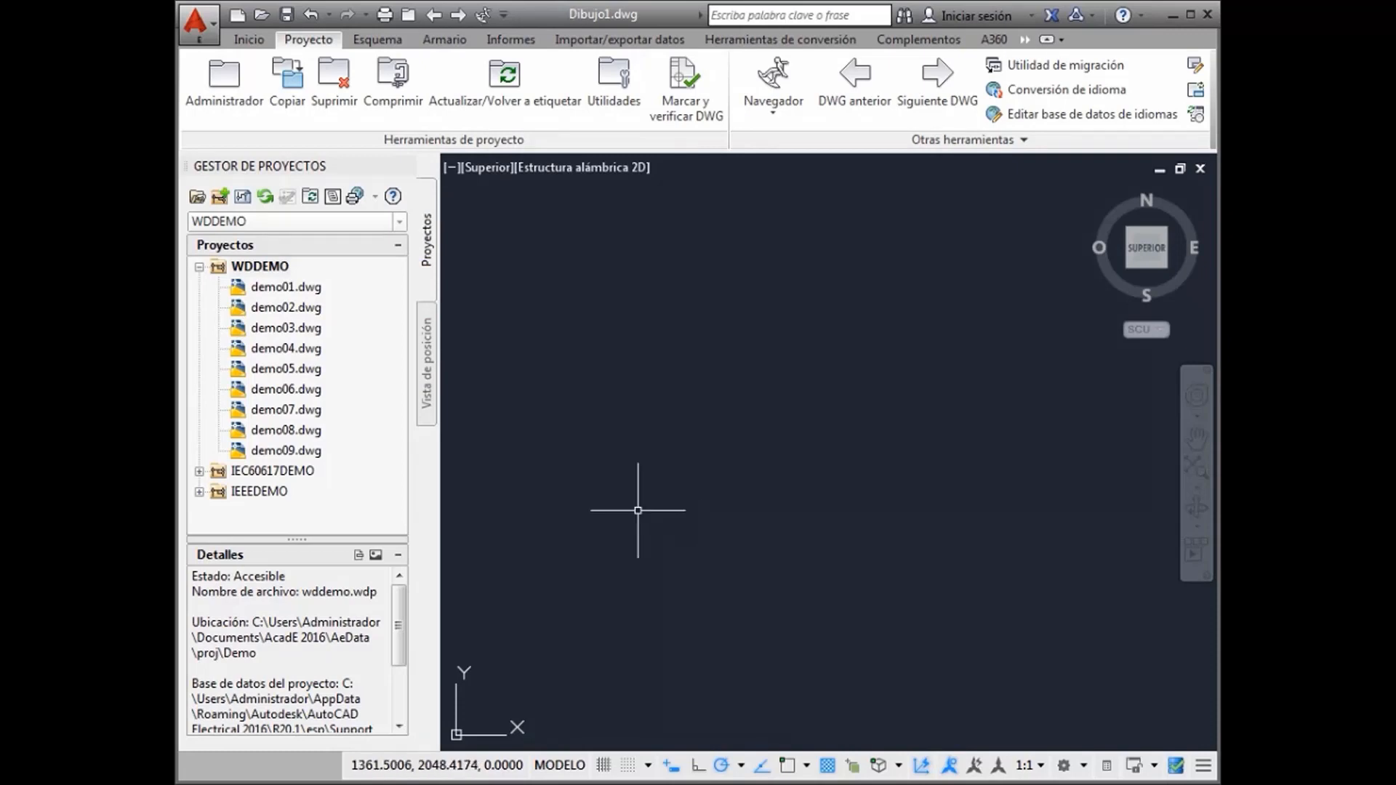
- Compare the settings of demo04.dwg with those of the WDDEMO project, showing only the differences
{"action": "left_click", "coordinate": [290, 350]}
{"action": "right_click", "coordinate": [291, 354]}
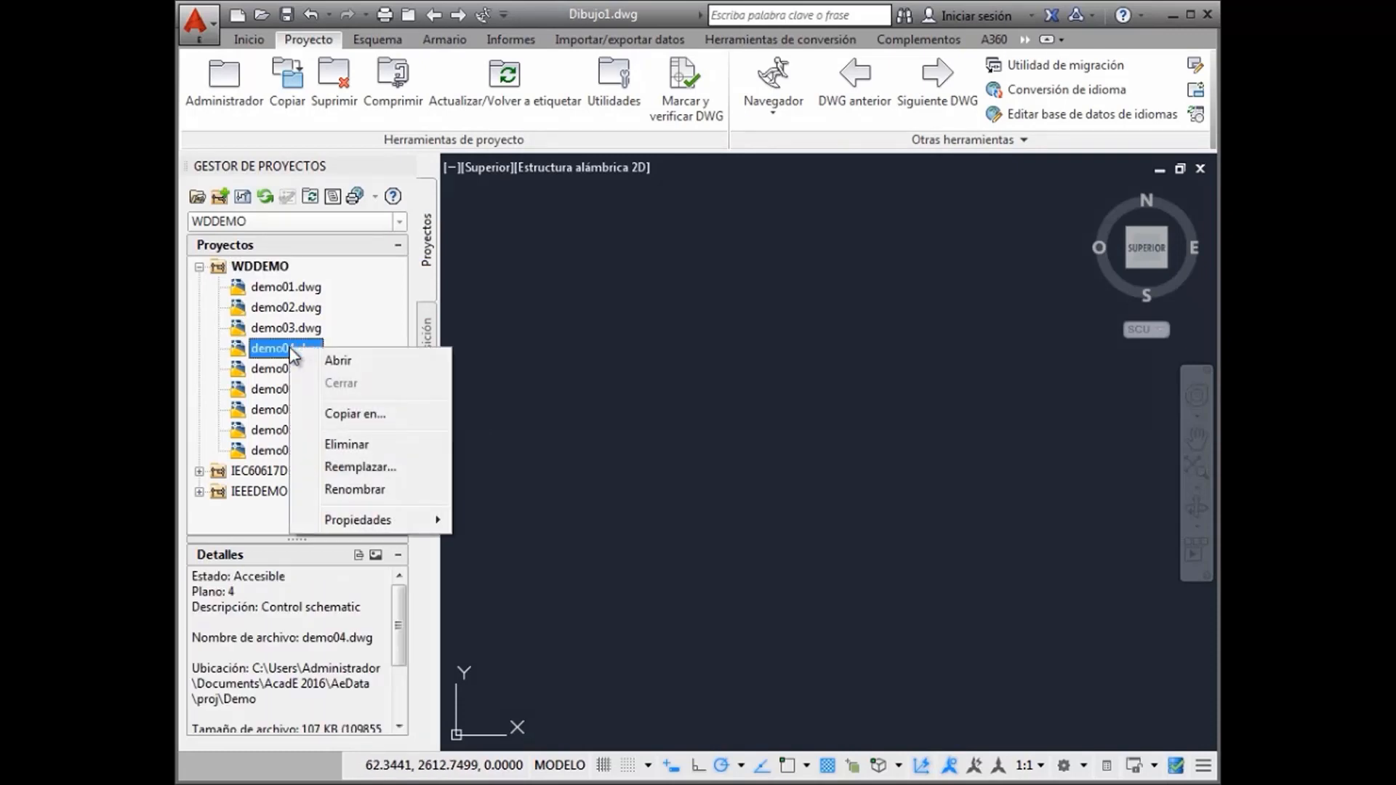
{"action": "mouse_move", "coordinate": [345, 519]}
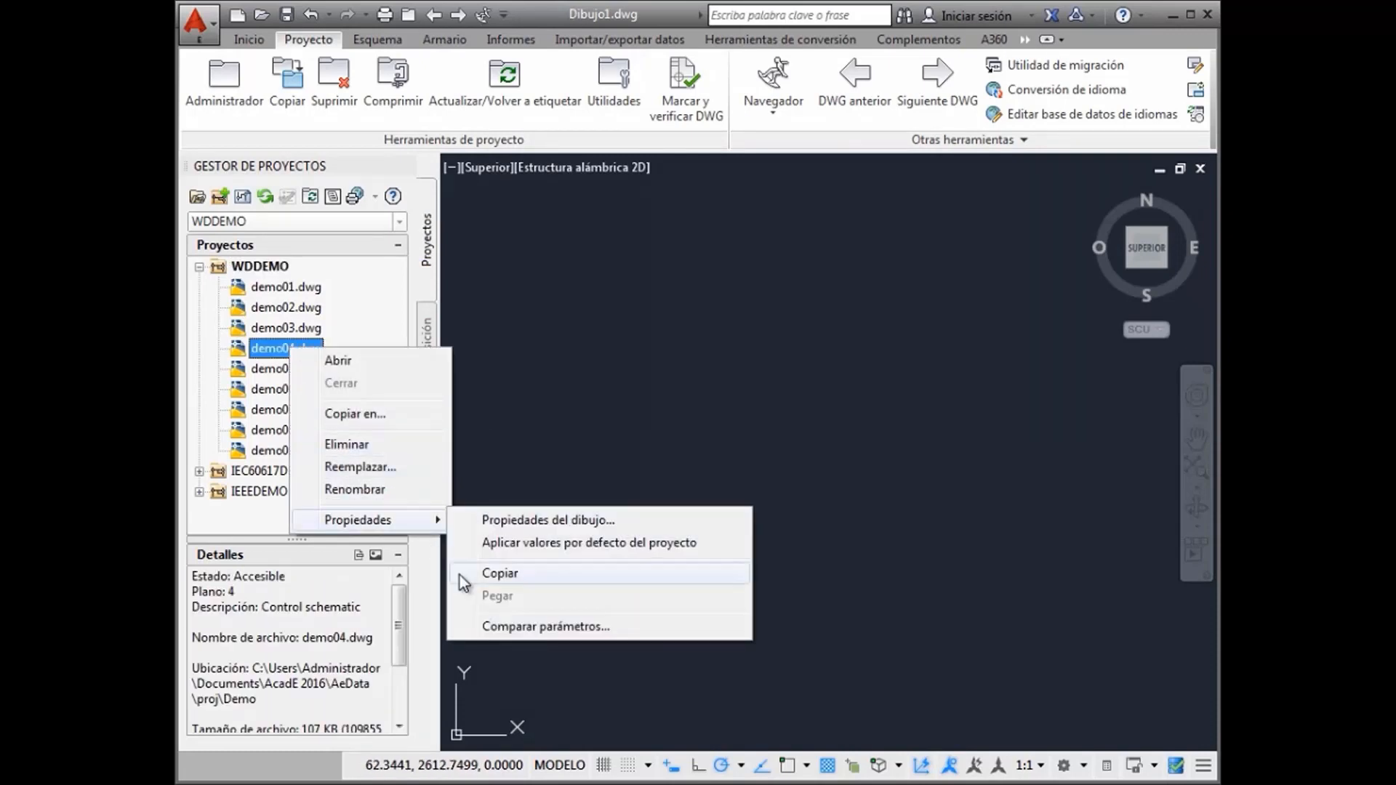
{"action": "left_click", "coordinate": [490, 625]}
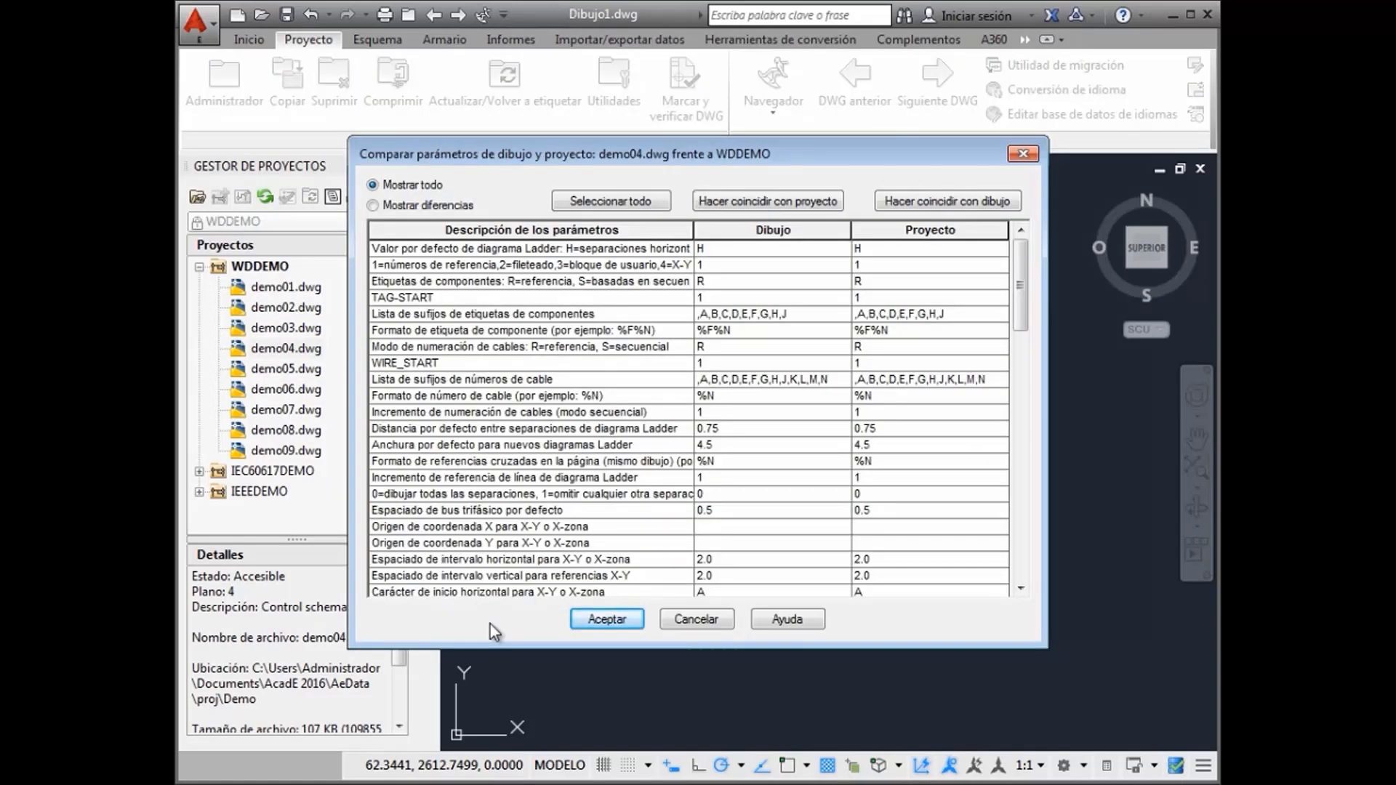
{"action": "left_click", "coordinate": [373, 206]}
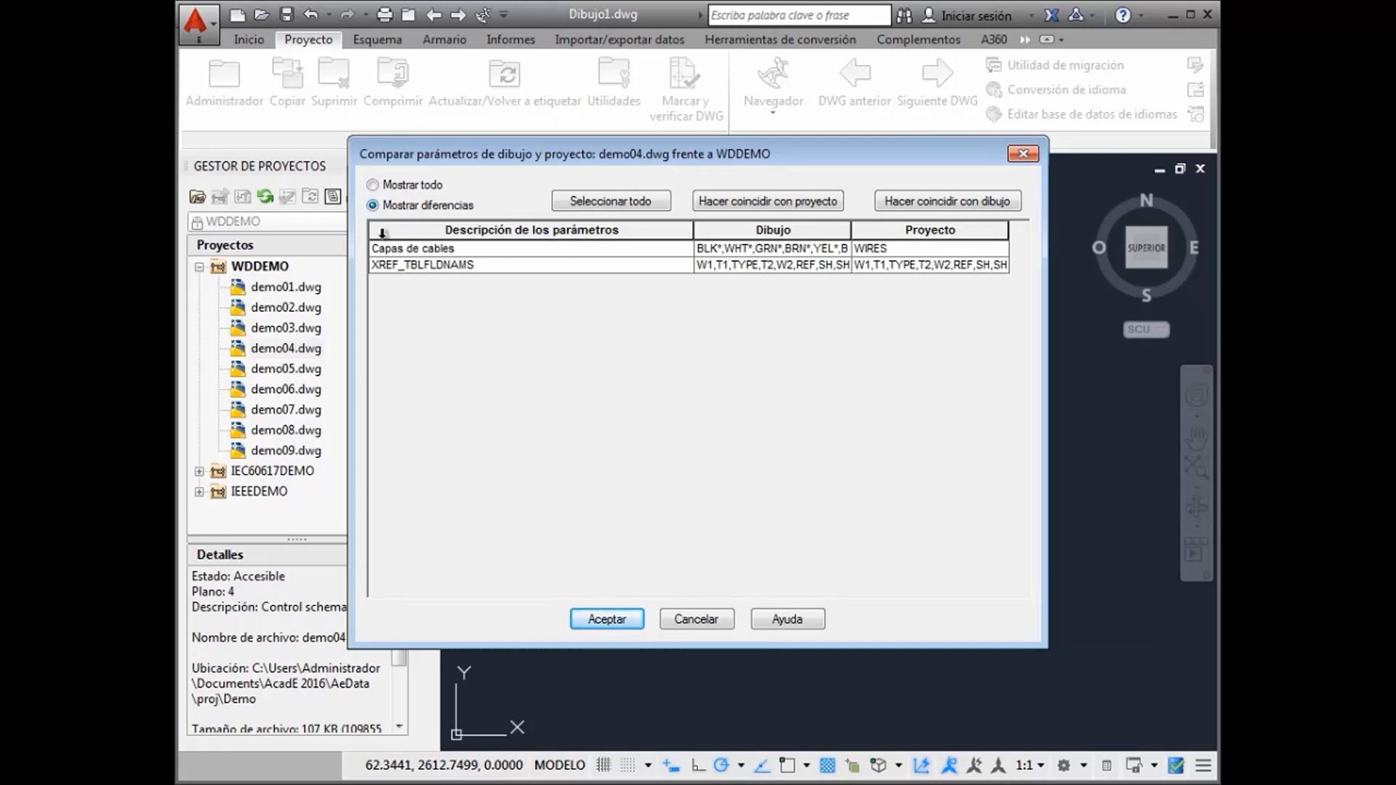
{"action": "left_click", "coordinate": [696, 620]}
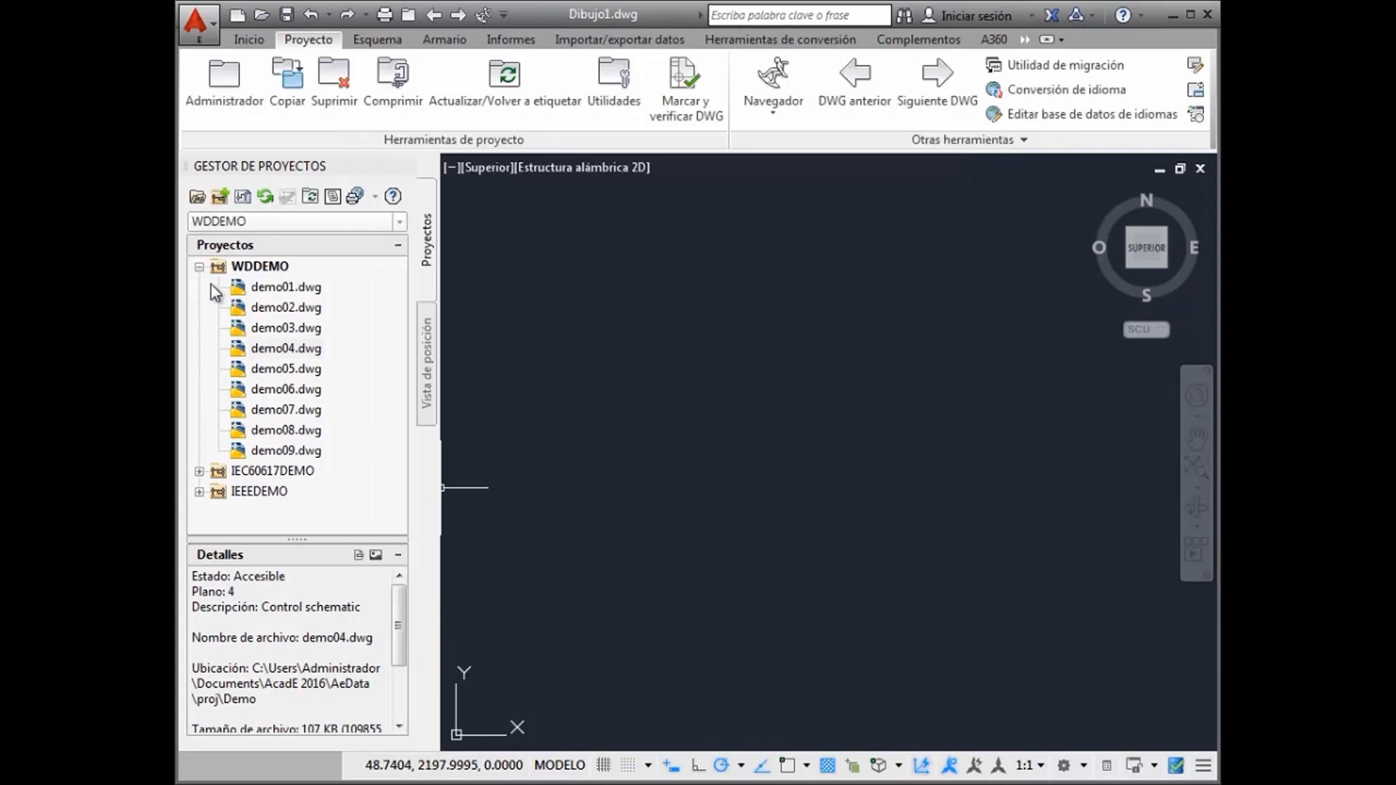
- Collapse the WDDEMO project and make IEC60617DEMO the active project
{"action": "left_click", "coordinate": [198, 268]}
{"action": "left_click", "coordinate": [263, 289]}
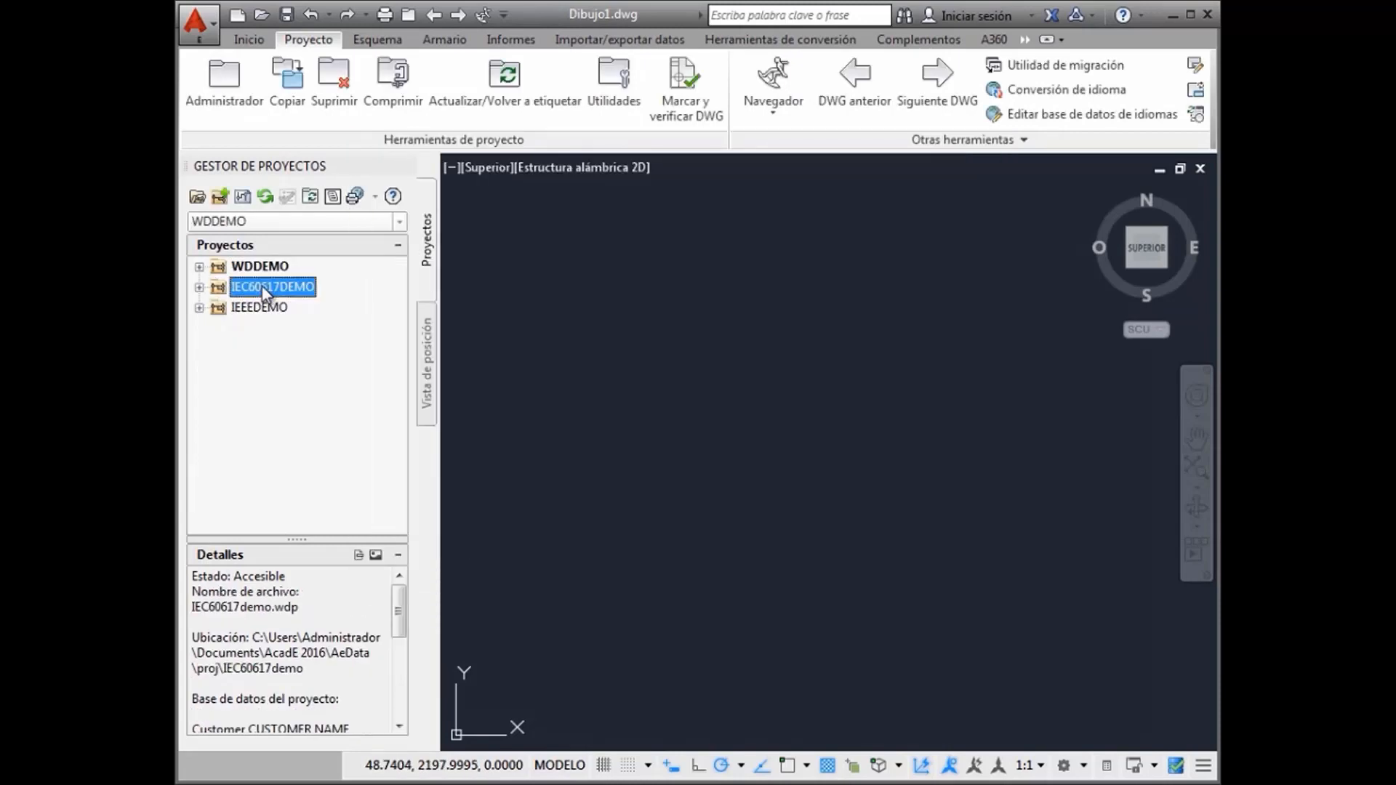
{"action": "right_click", "coordinate": [263, 290]}
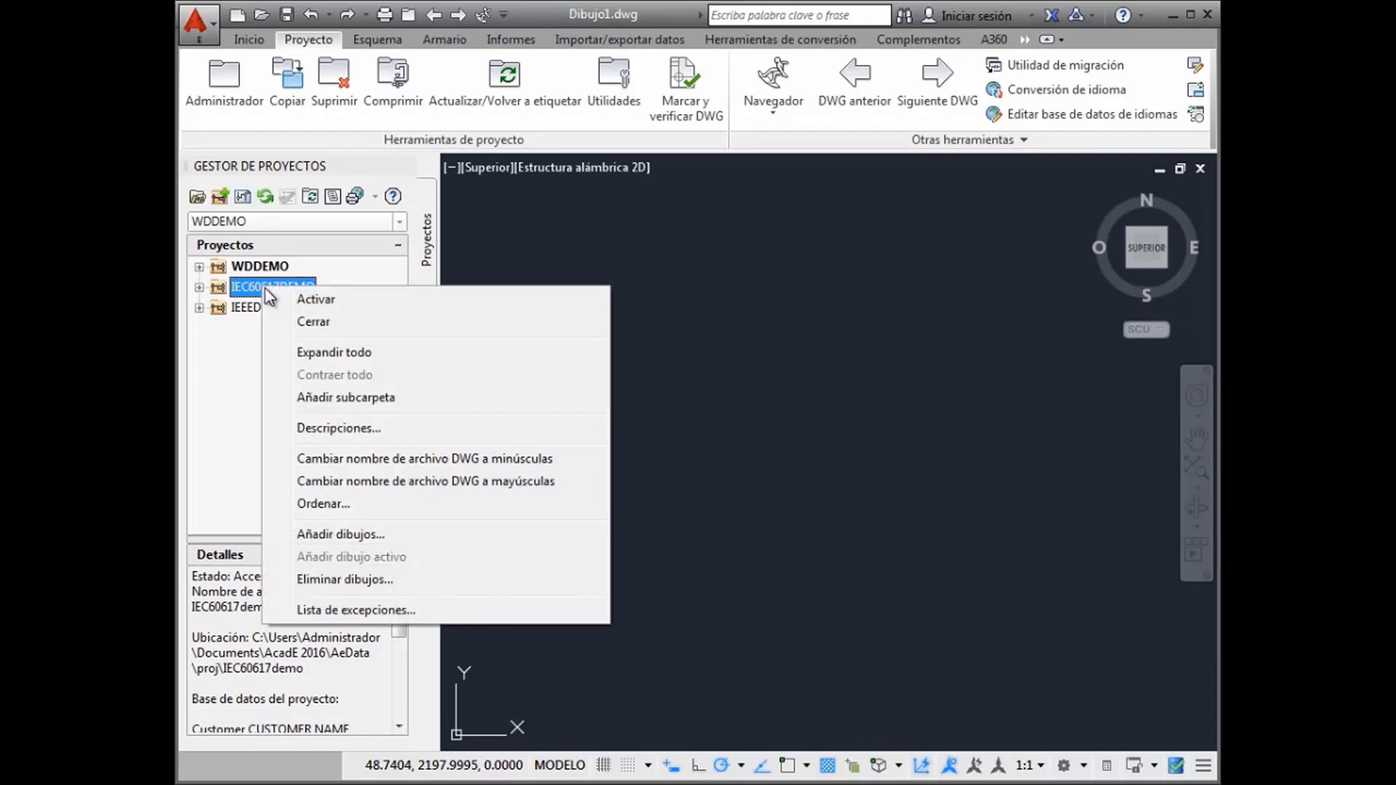
{"action": "left_click", "coordinate": [311, 300]}
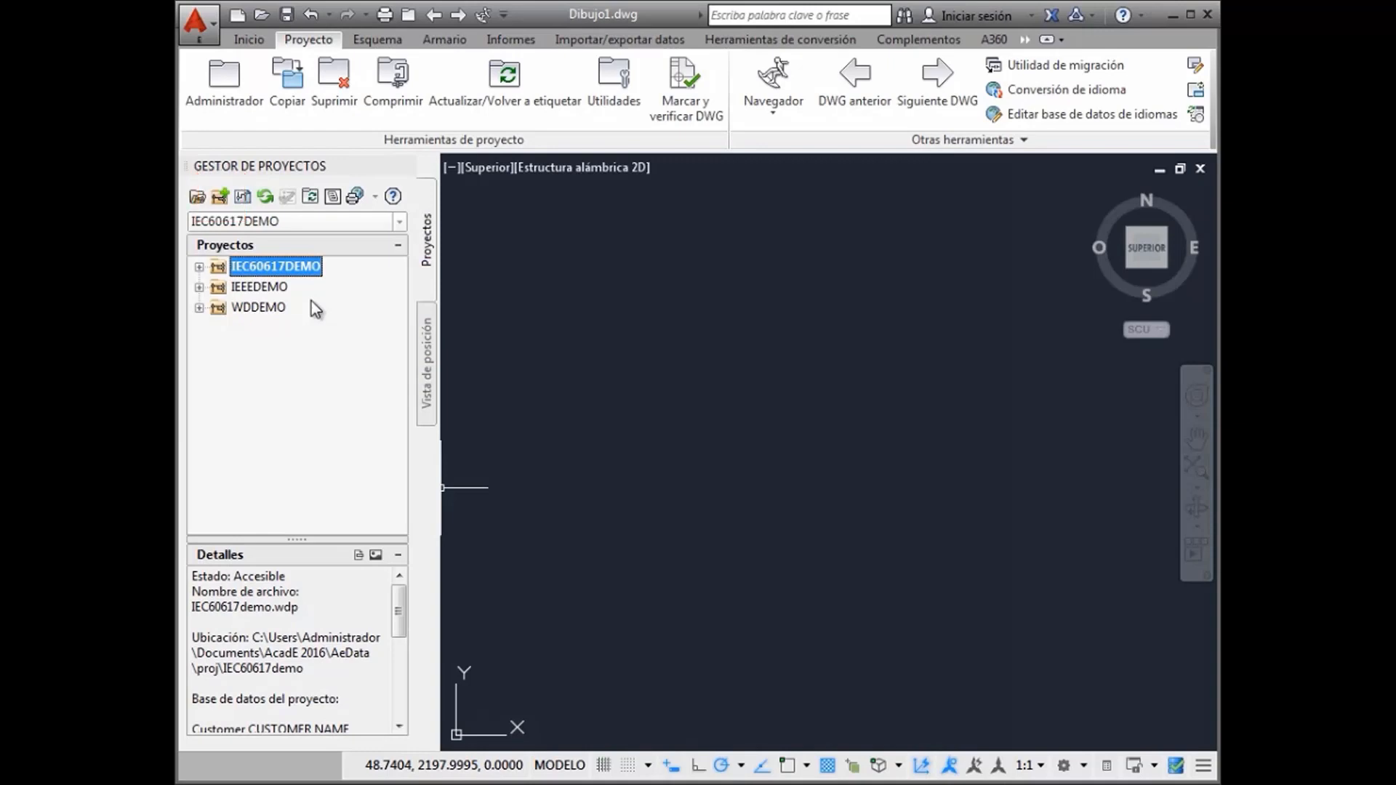
- Create a project named Sample Project based on IEC60617demo.wdp, with description lines "Autodesk,Inc." and "San Rafael", accepting the default project properties
{"action": "left_click", "coordinate": [220, 197]}
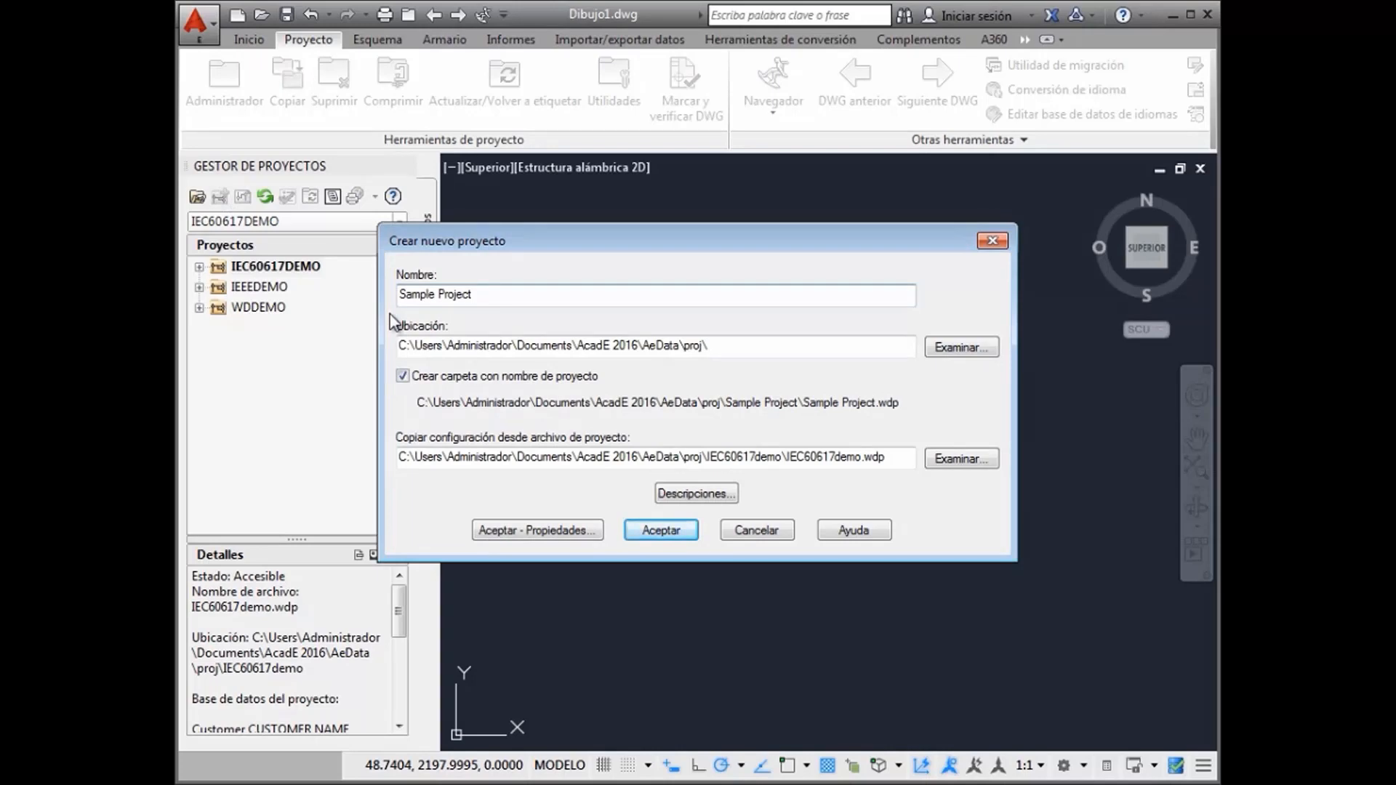
{"action": "left_click", "coordinate": [686, 491]}
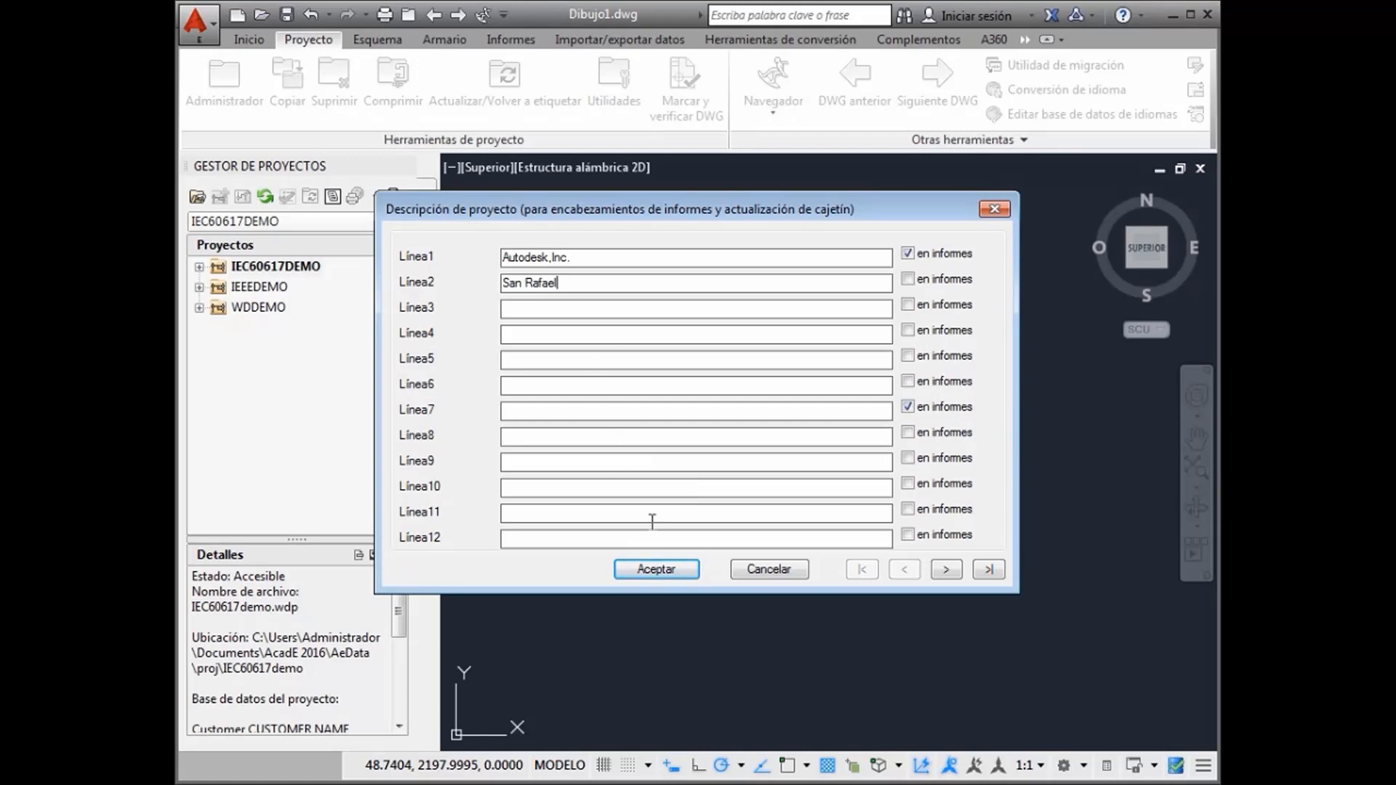
{"action": "left_click", "coordinate": [657, 569]}
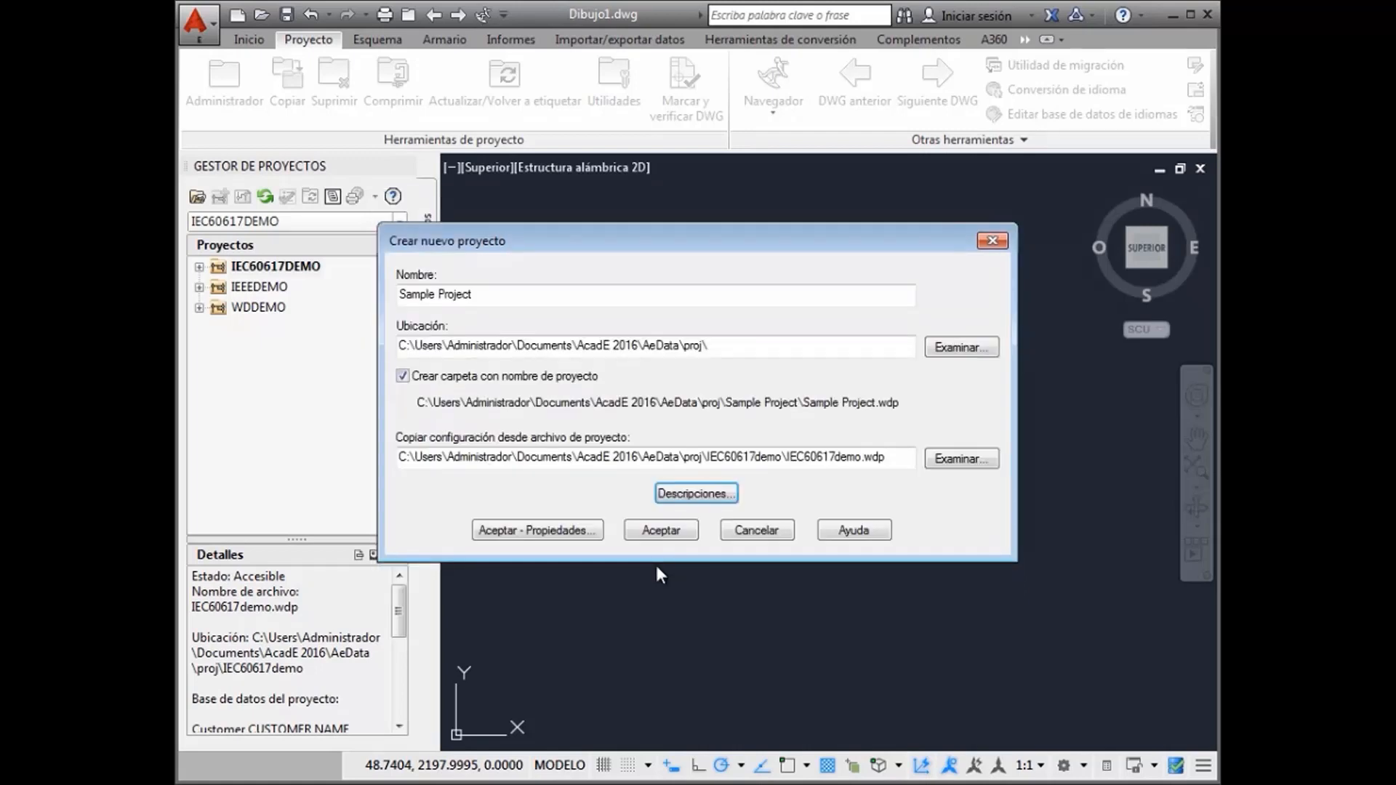
{"action": "left_click", "coordinate": [582, 530]}
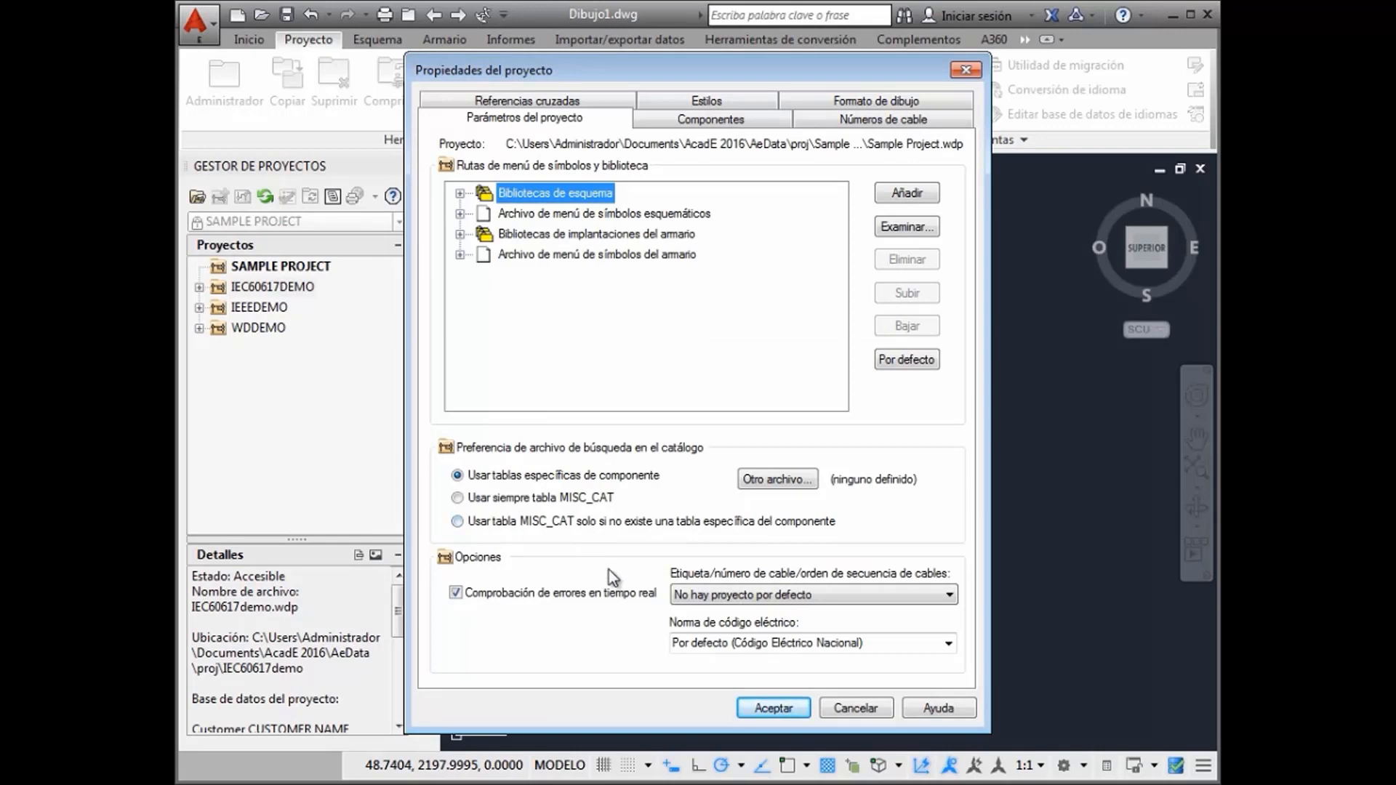
{"action": "left_click", "coordinate": [760, 710]}
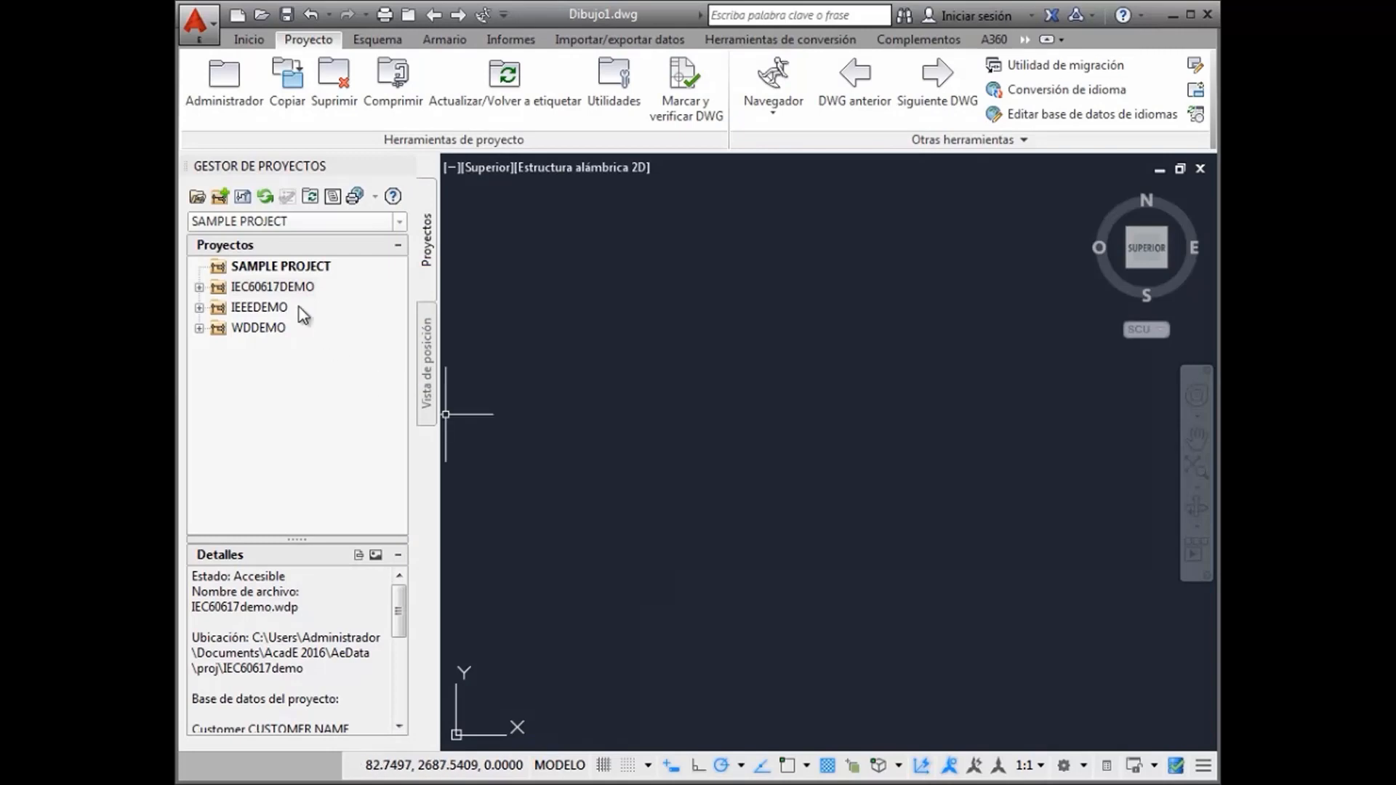
- Create a new drawing DEMO10.dwg in SAMPLE PROJECT with sheet number 10 and the description "Sample"
{"action": "left_click", "coordinate": [274, 266]}
{"action": "right_click", "coordinate": [271, 262]}
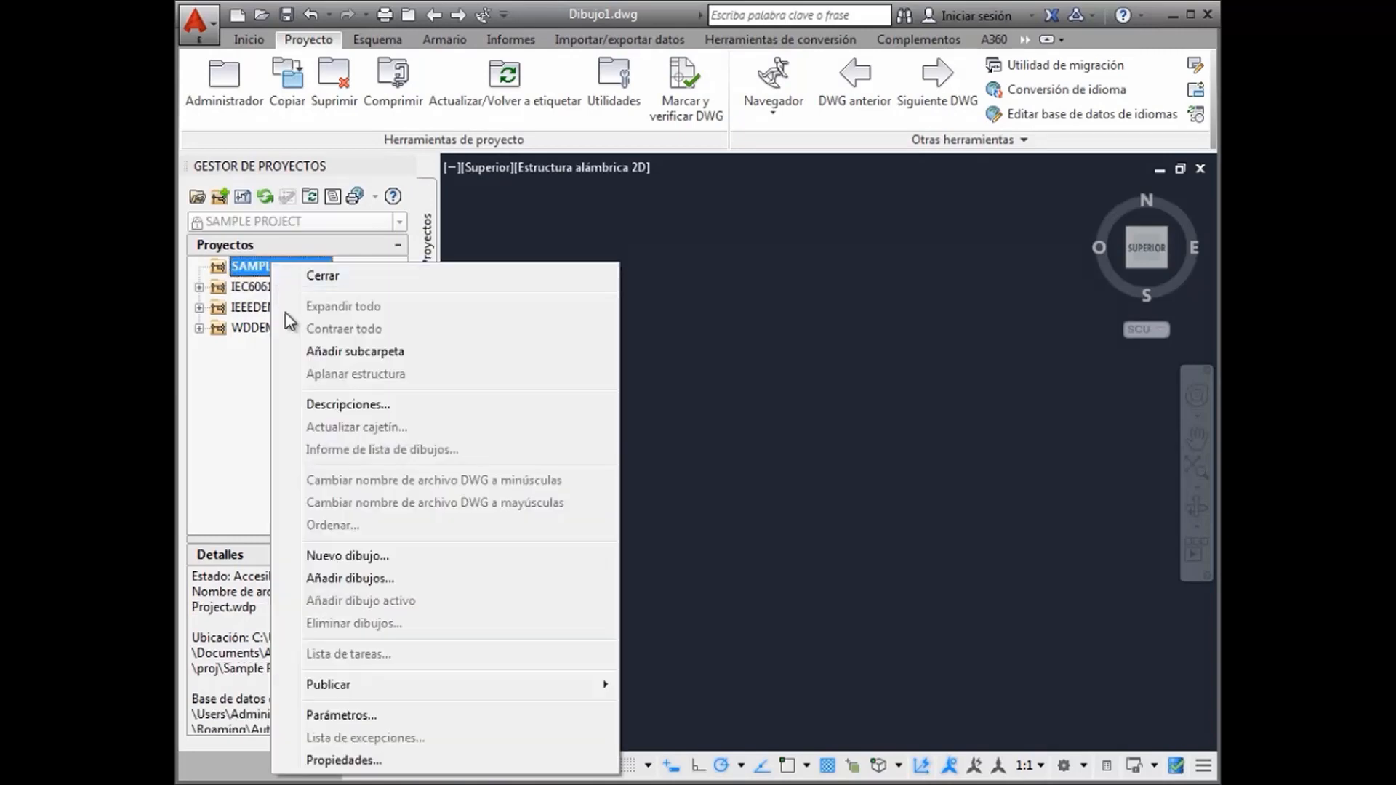
{"action": "left_click", "coordinate": [341, 552]}
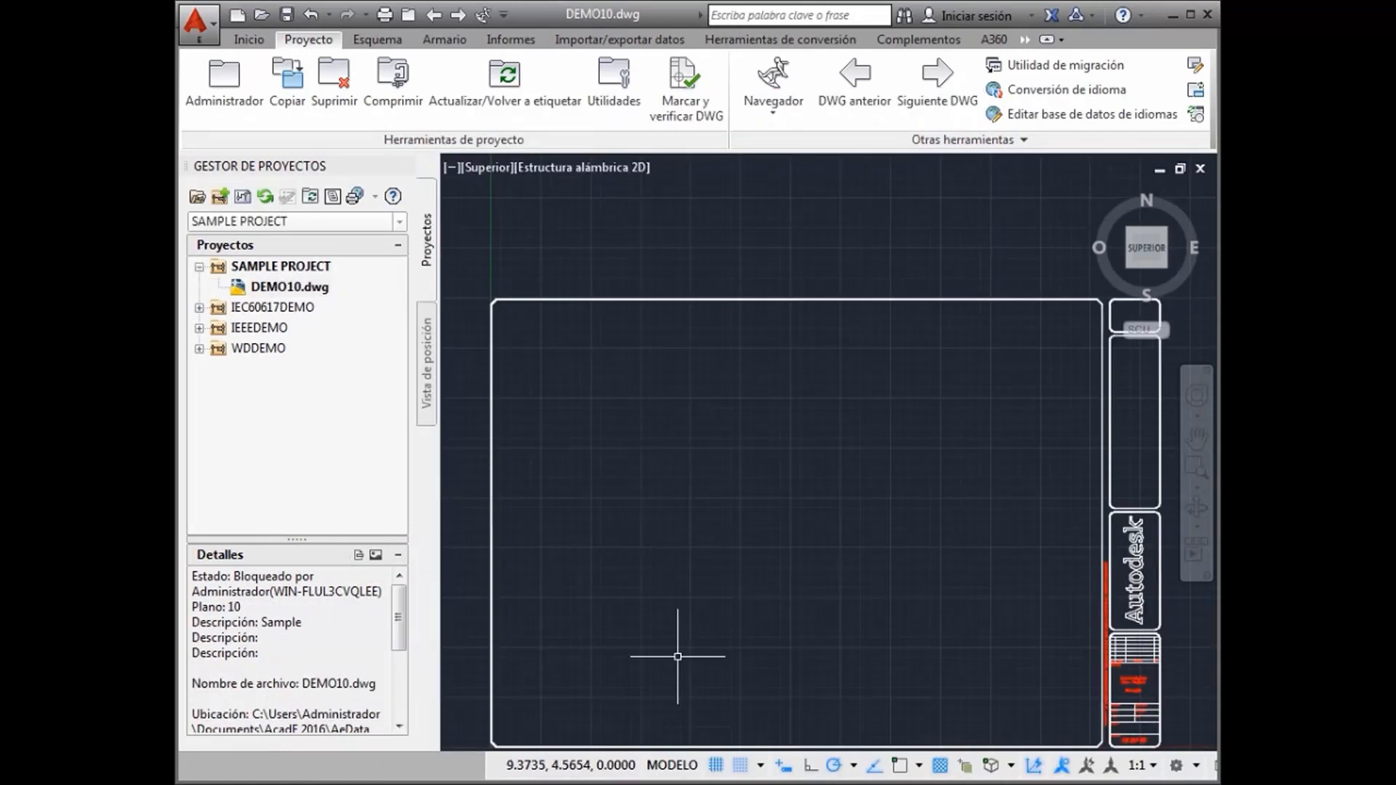
- Add the existing drawings DEMO01.DWG through DEMO09.DWG to SAMPLE PROJECT, applying the project defaults to their drawing settings
{"action": "left_click", "coordinate": [292, 267]}
{"action": "right_click", "coordinate": [291, 265]}
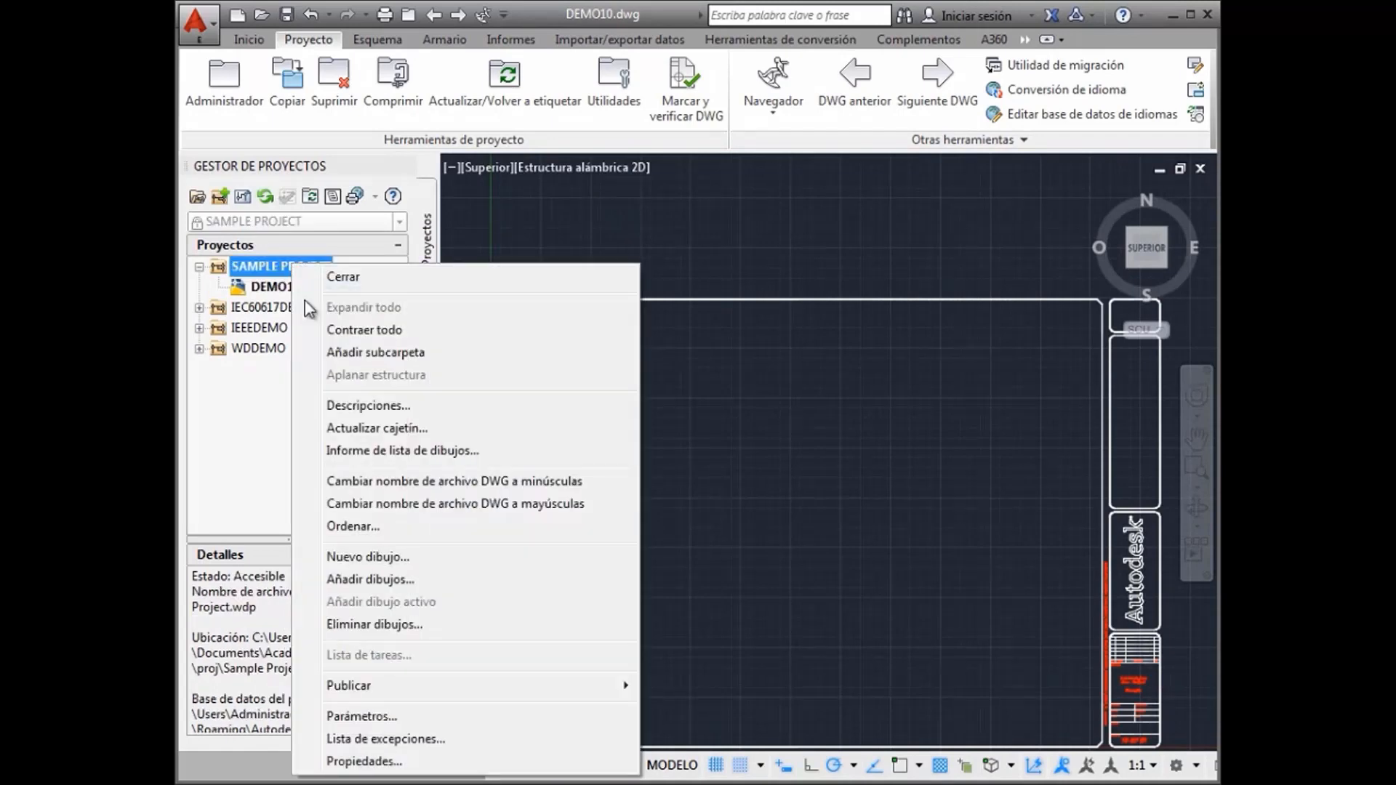
{"action": "left_click", "coordinate": [369, 580]}
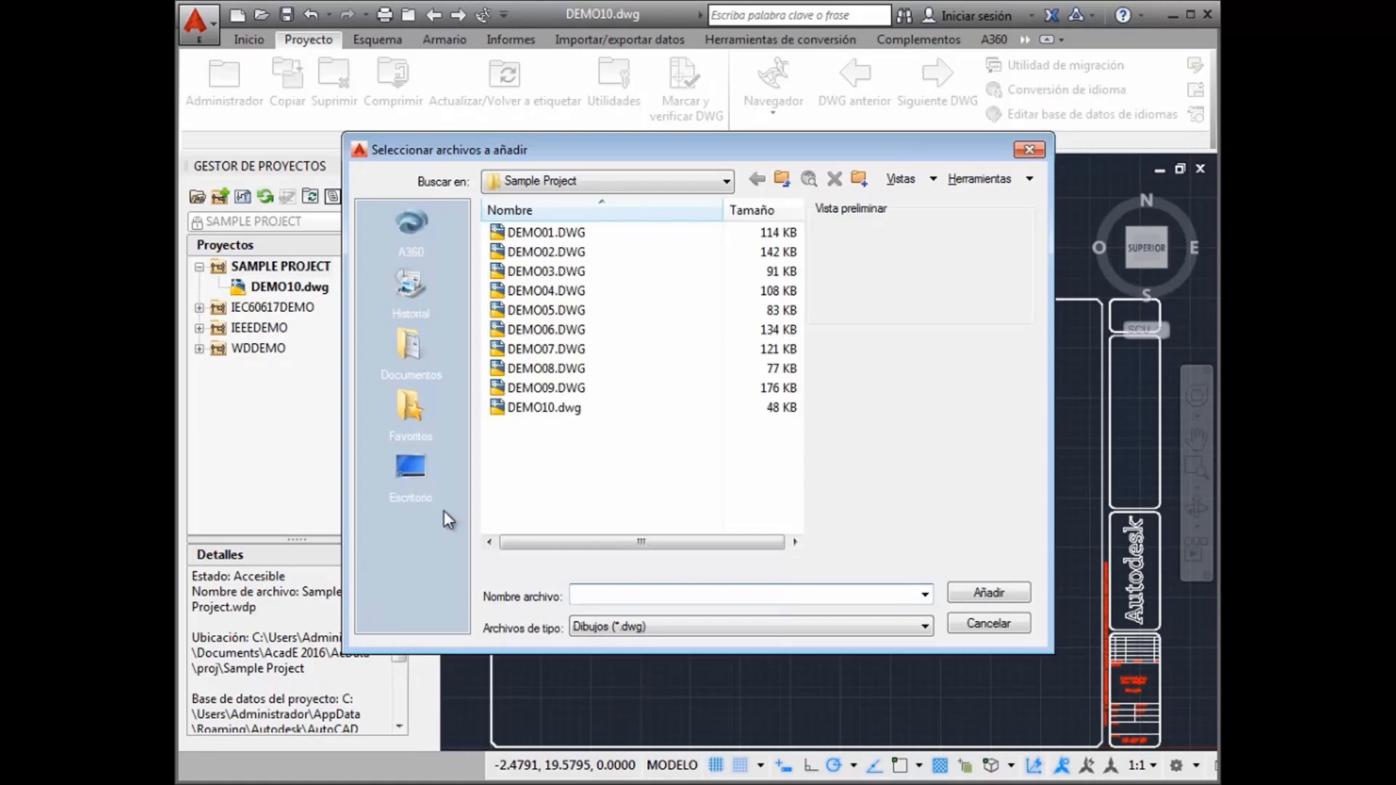
{"action": "left_click", "coordinate": [539, 389]}
{"action": "left_click", "coordinate": [545, 233], "text": "shift"}
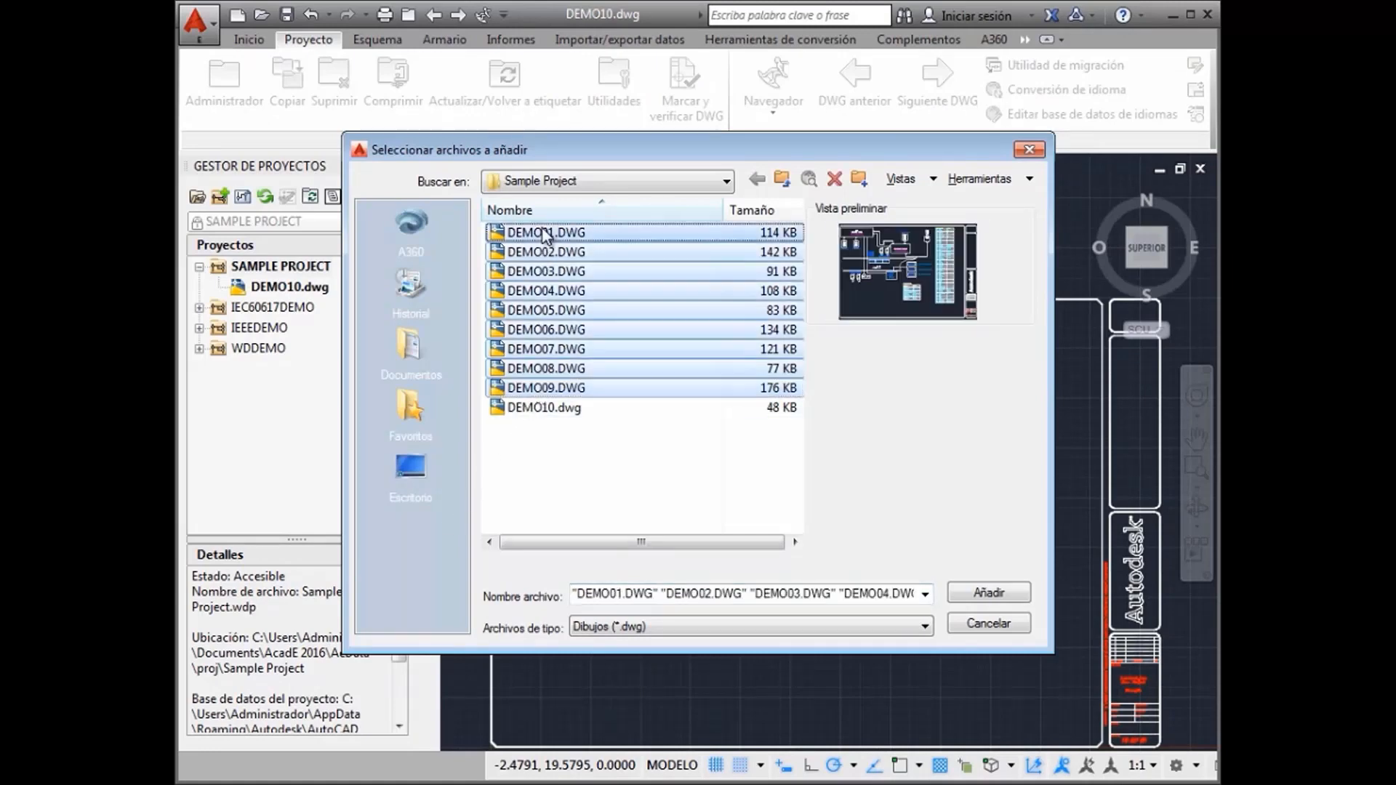
{"action": "left_click", "coordinate": [967, 593]}
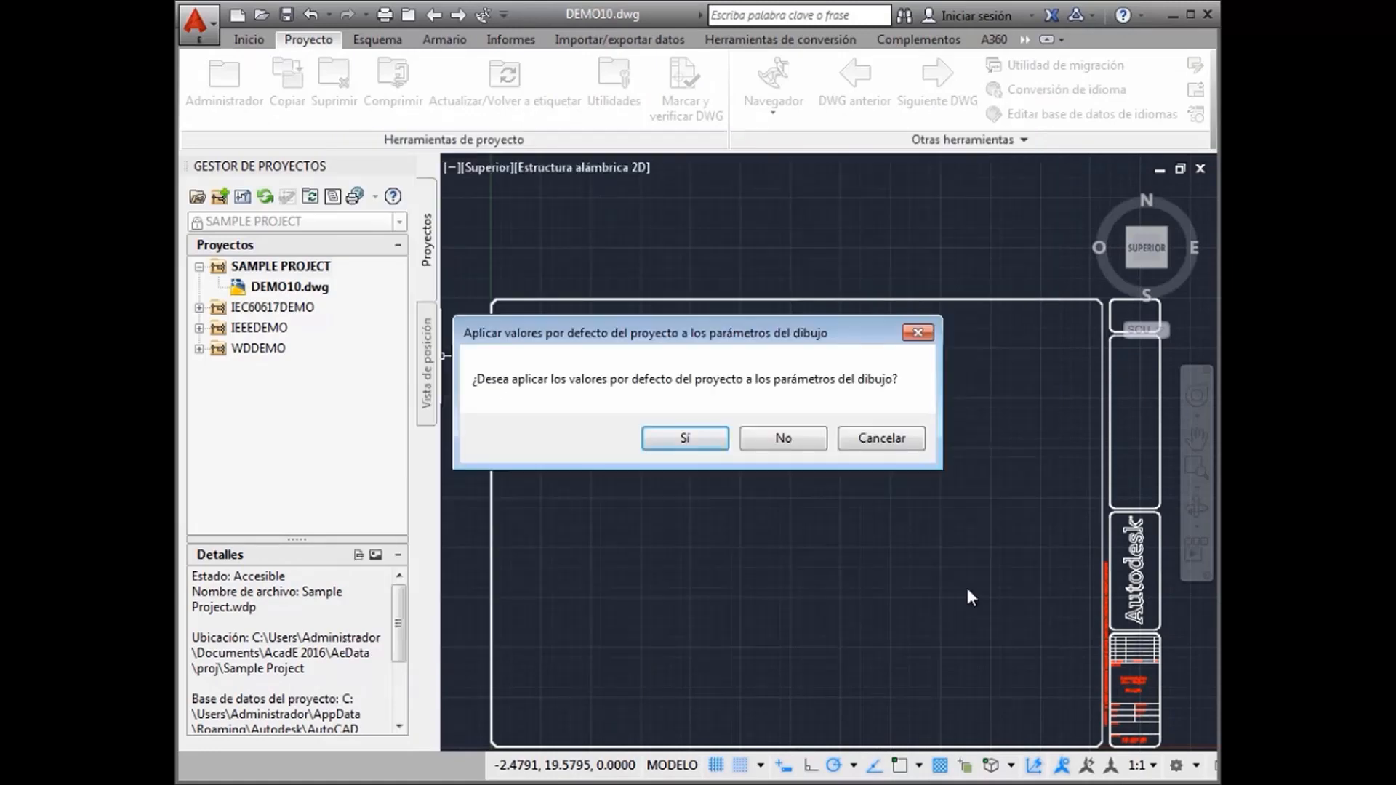
{"action": "left_click", "coordinate": [675, 439]}
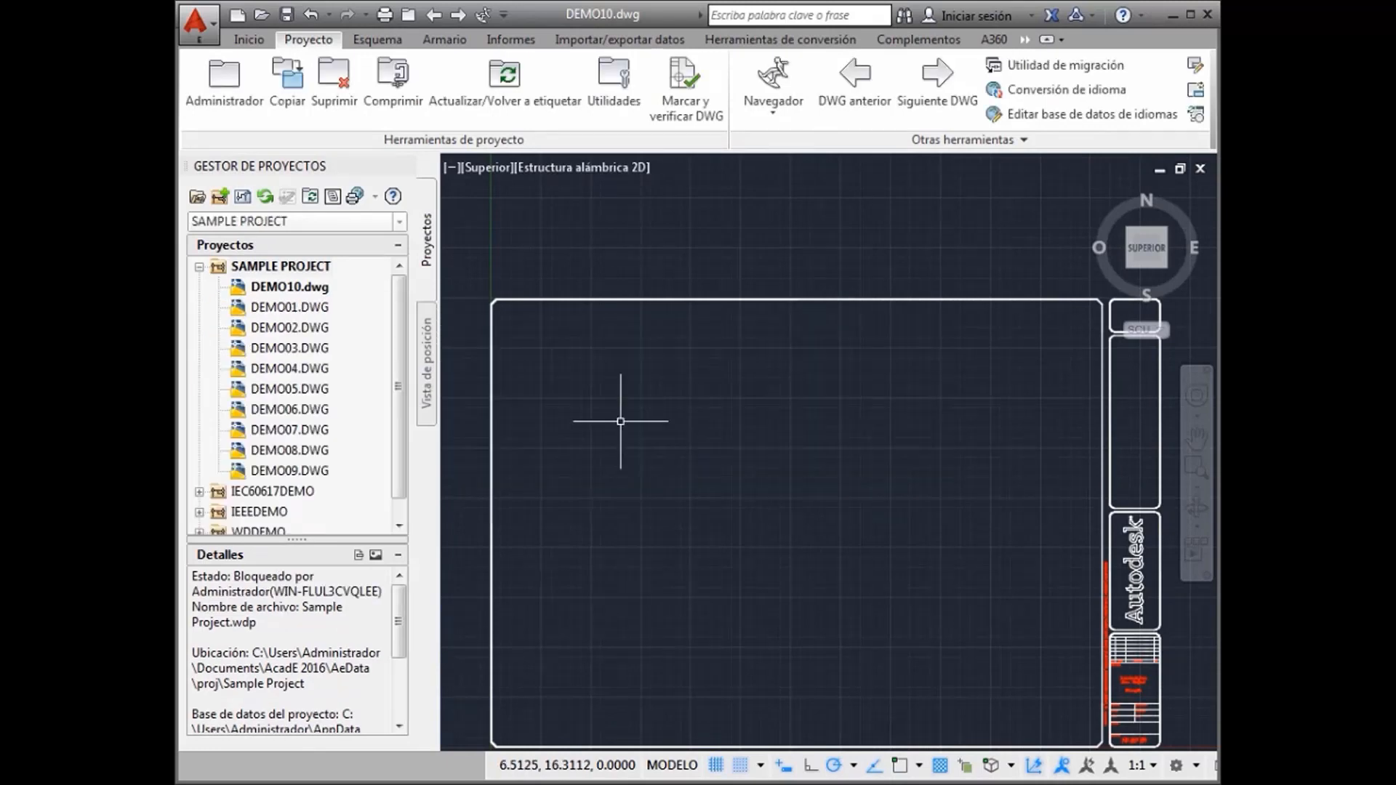
- Open DEMO02.DWG from SAMPLE PROJECT and remove DEMO03.DWG from the project
{"action": "double_click", "coordinate": [283, 329]}
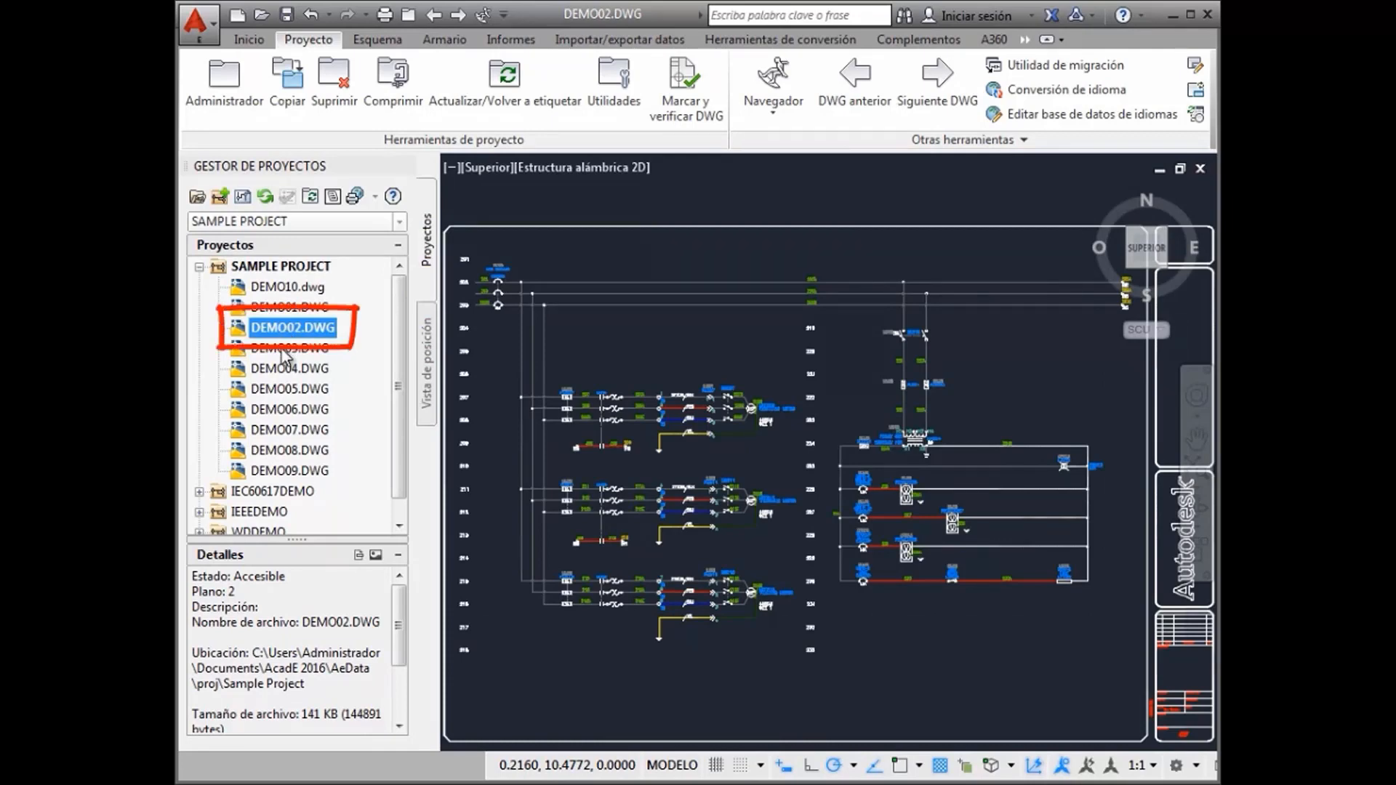
{"action": "right_click", "coordinate": [288, 350]}
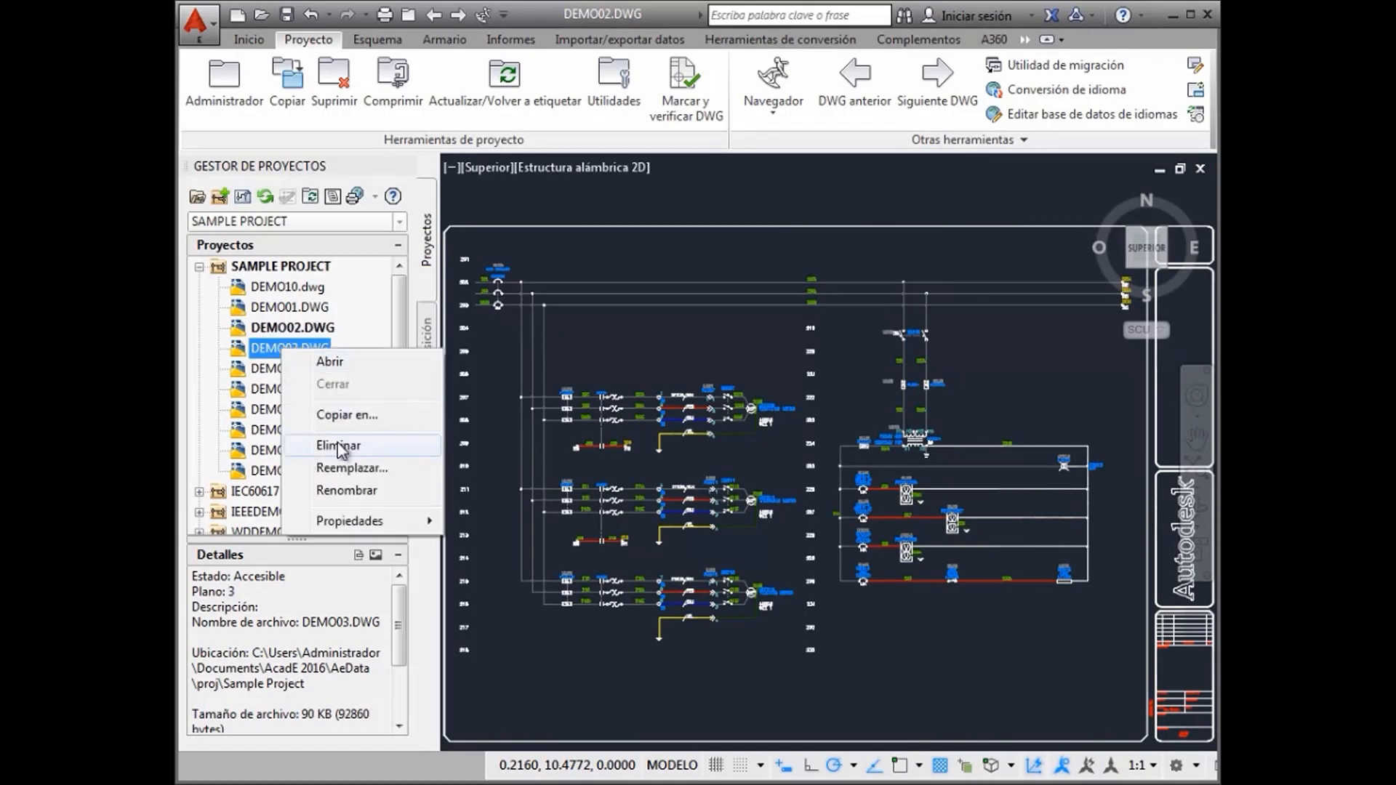
{"action": "left_click", "coordinate": [338, 446]}
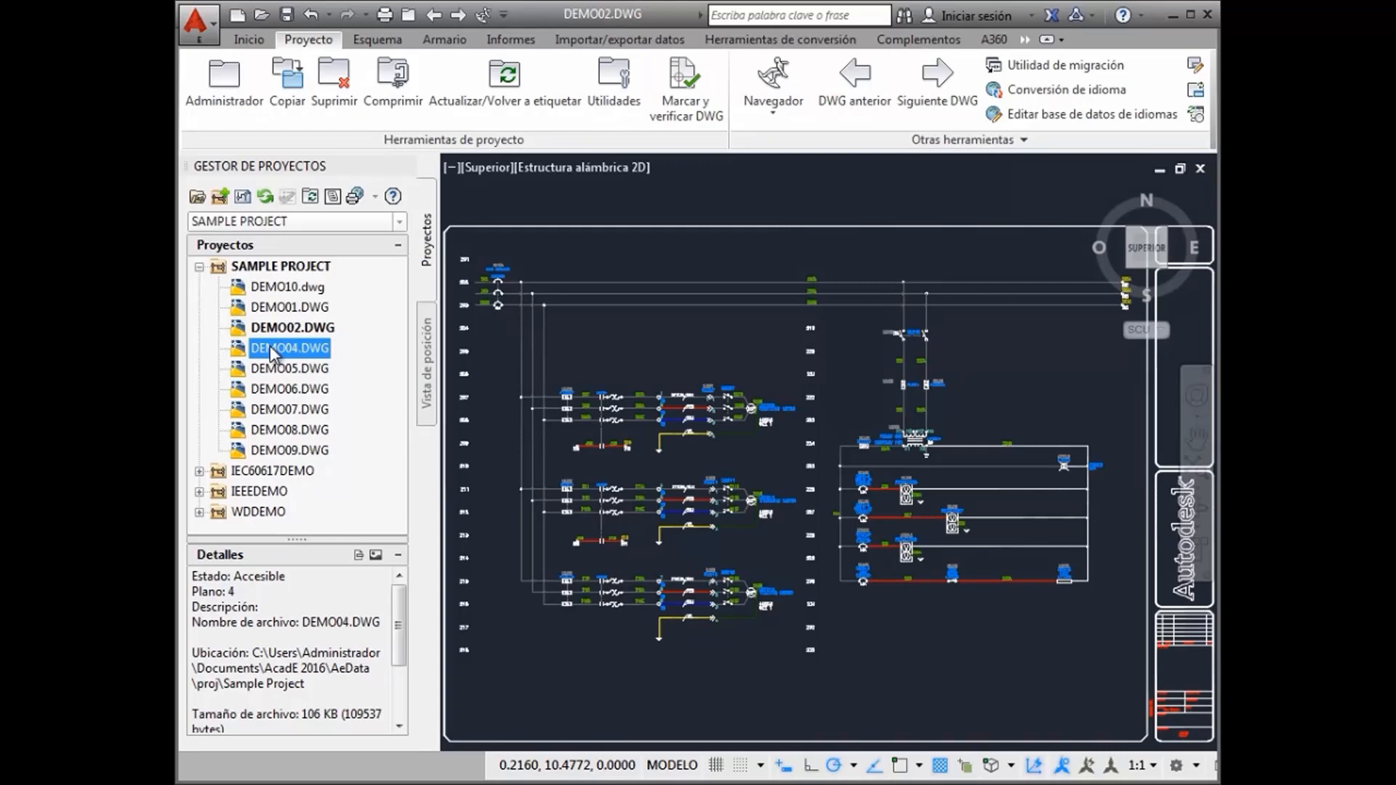
- Copy DEMO04.DWG as DEMO04-C.DWG in SAMPLE PROJECT, and reorder the drawings with DEMO04-C.DWG after DEMO04.DWG and DEMO10.dwg last
{"action": "right_click", "coordinate": [269, 347]}
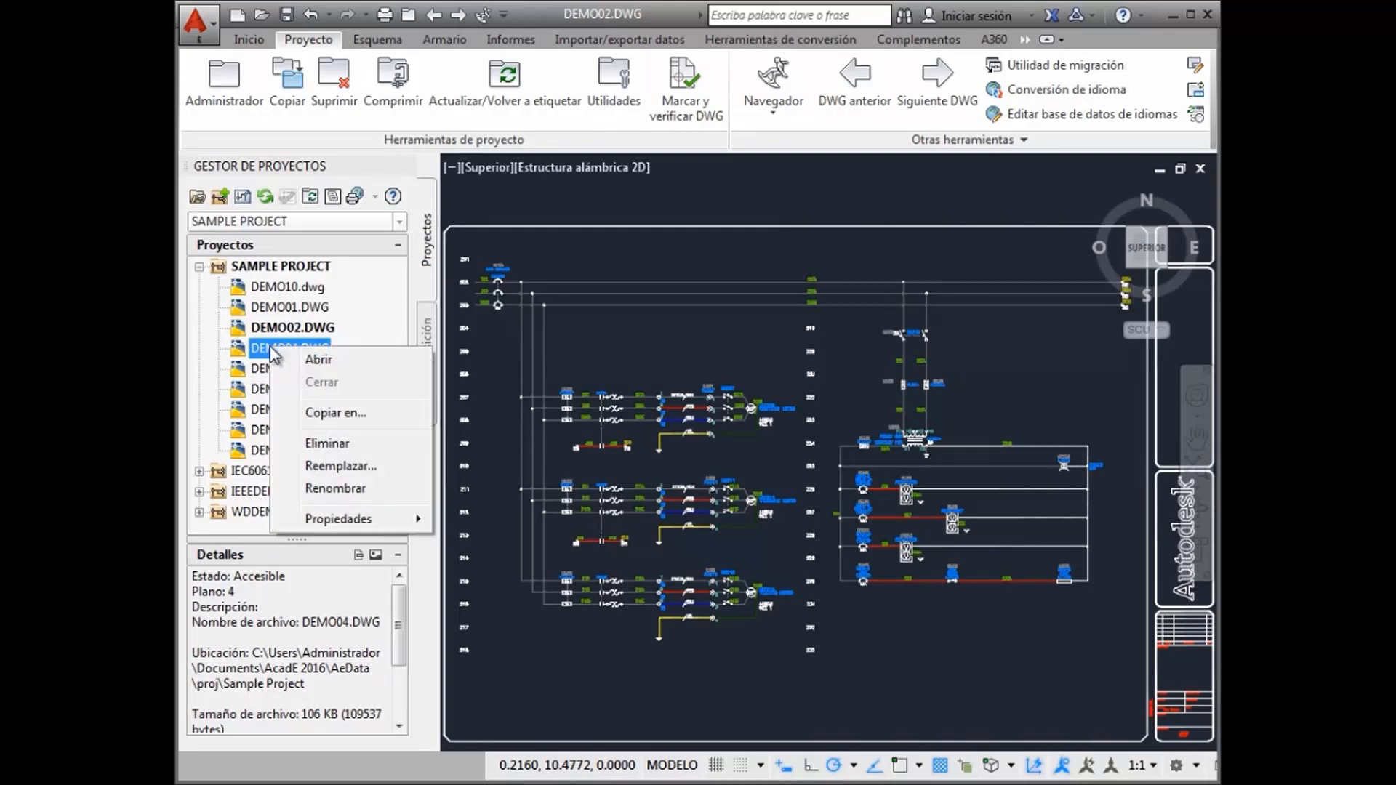
{"action": "left_click", "coordinate": [335, 414]}
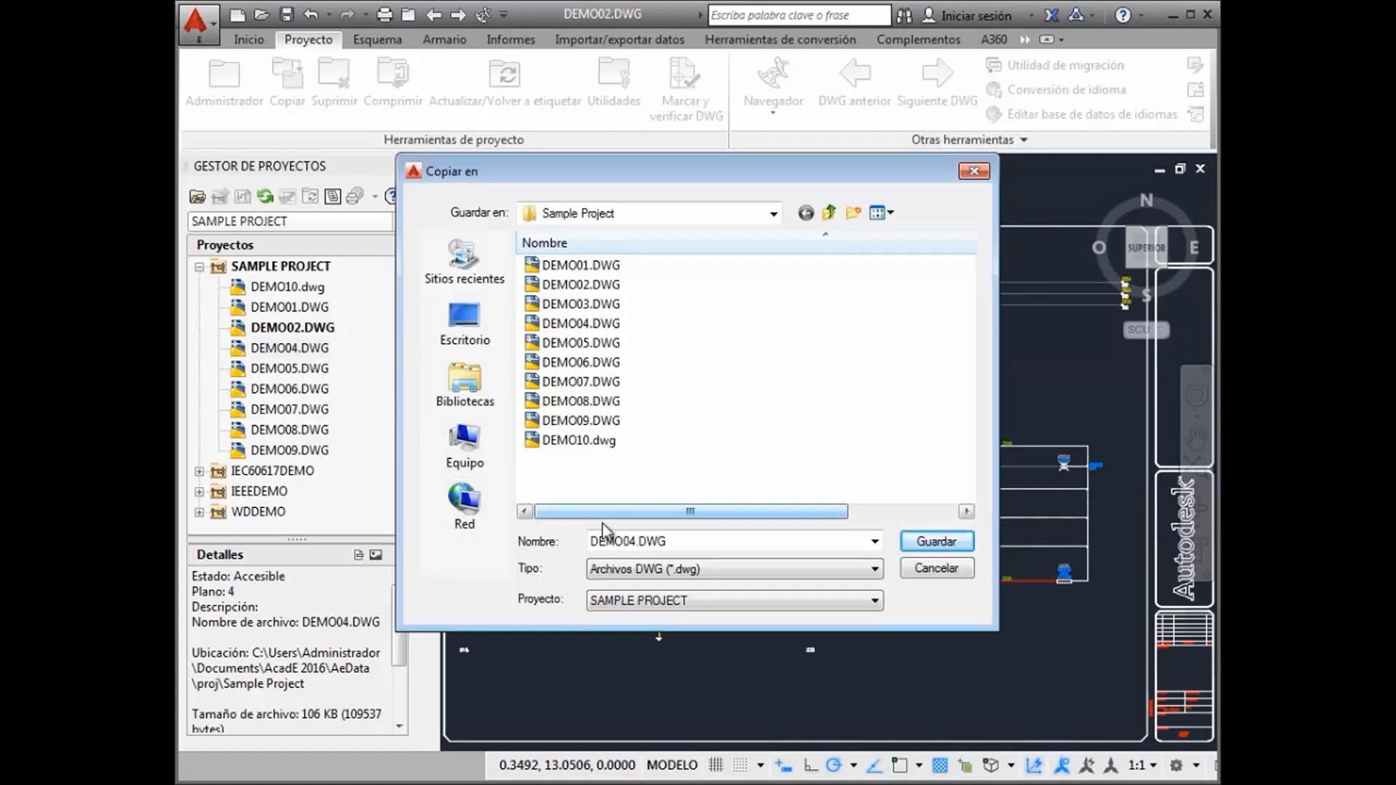
{"action": "double_click", "coordinate": [636, 540]}
{"action": "left_click", "coordinate": [637, 540]}
{"action": "type", "text": "-C"}
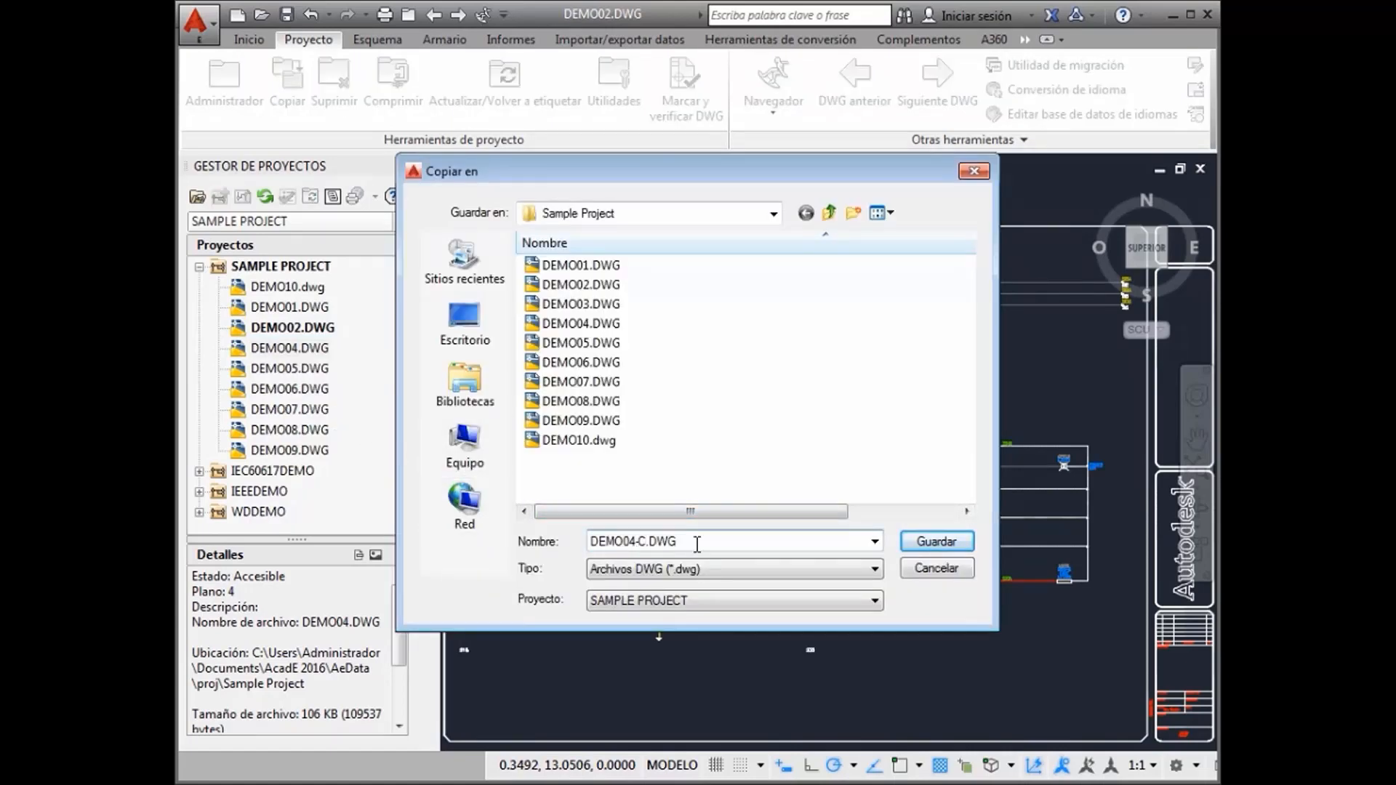
{"action": "left_click", "coordinate": [936, 542]}
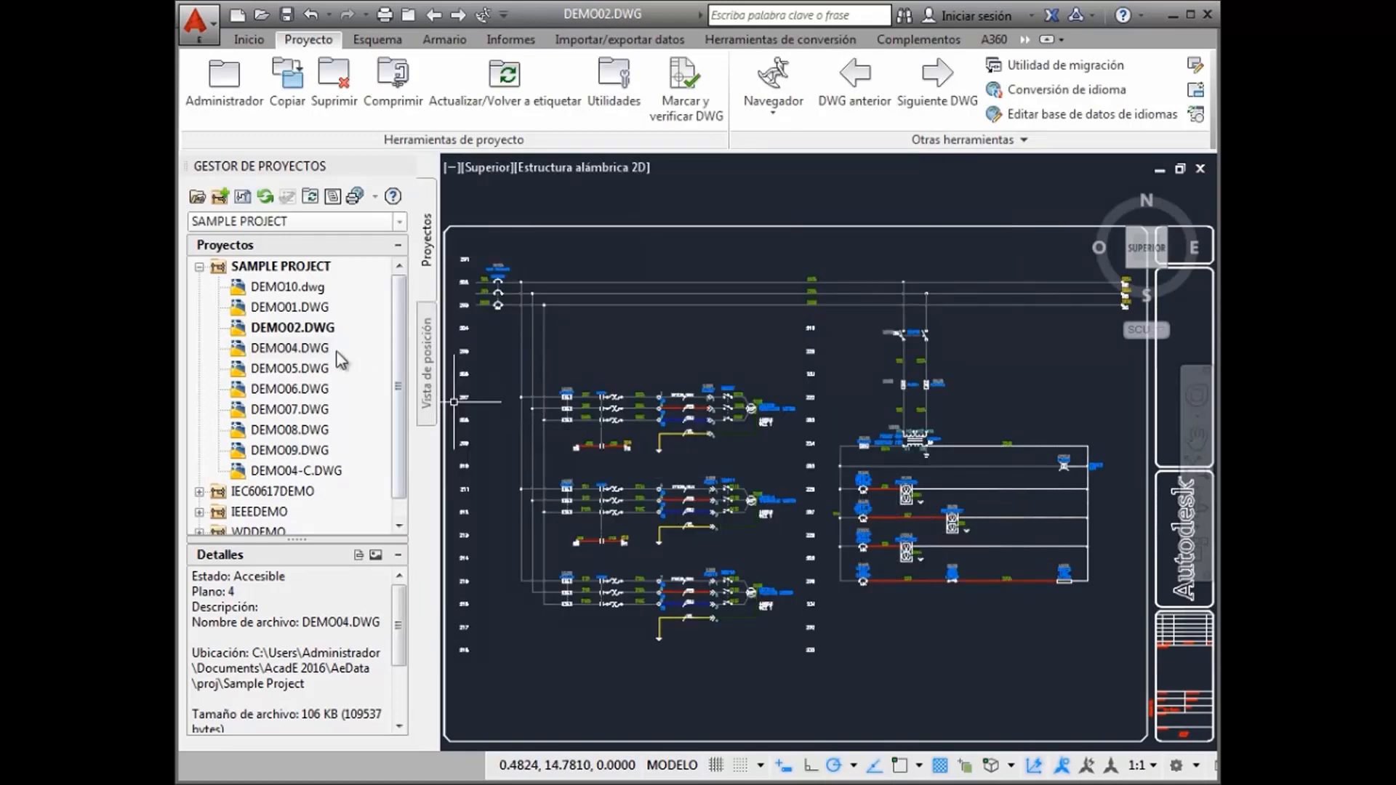
{"action": "left_click_drag", "start_coordinate": [291, 291], "coordinate": [287, 349]}
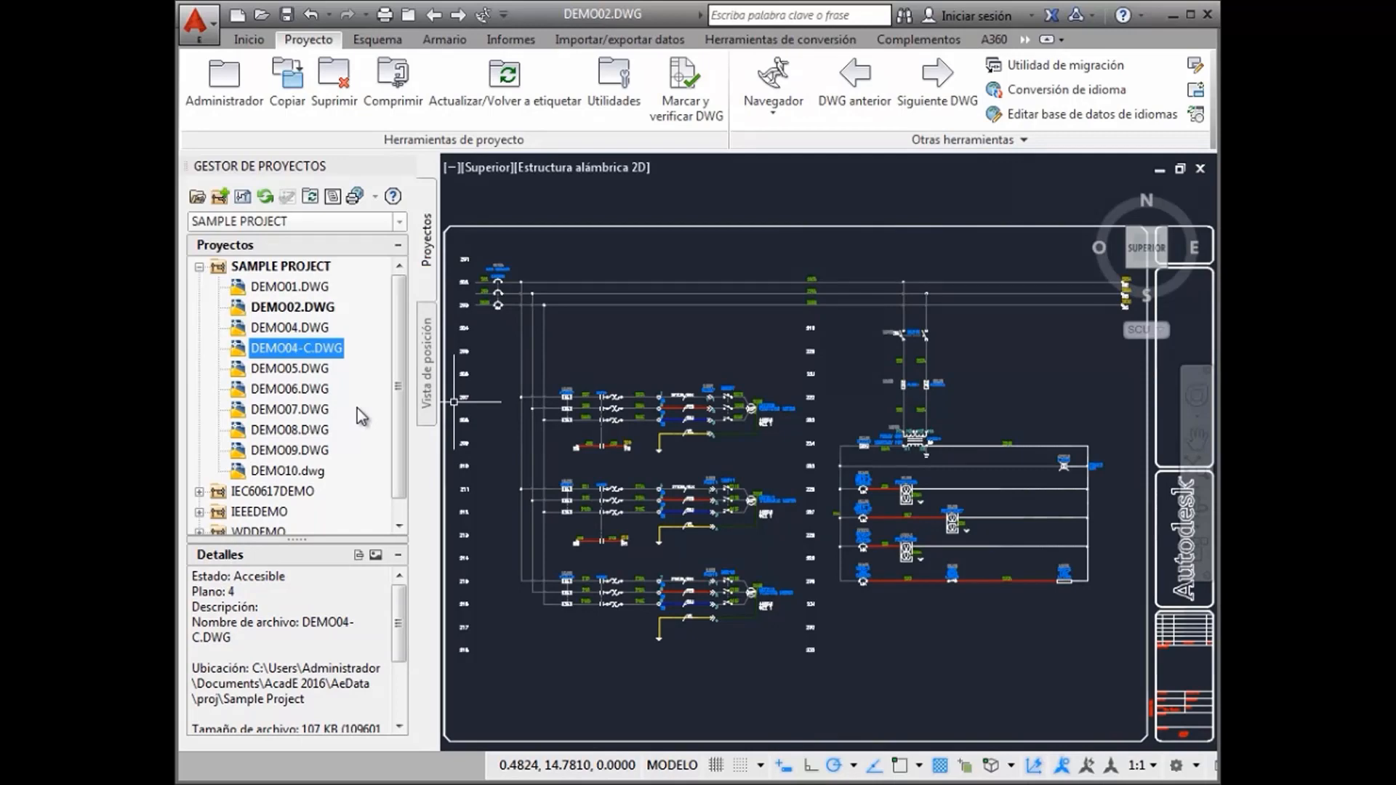
- Add a subfolder named SCHEMATICS to SAMPLE PROJECT
{"action": "right_click", "coordinate": [286, 264]}
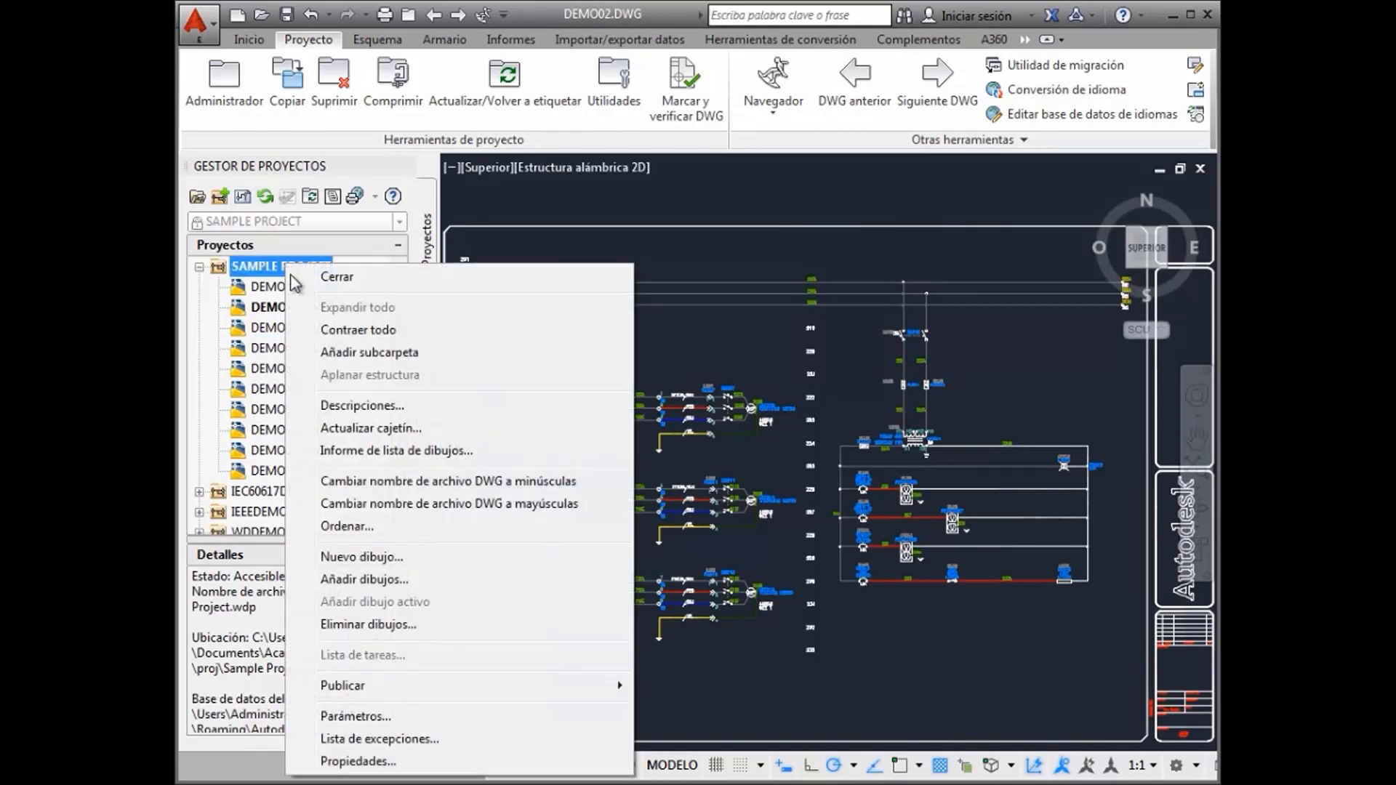
{"action": "left_click", "coordinate": [352, 355]}
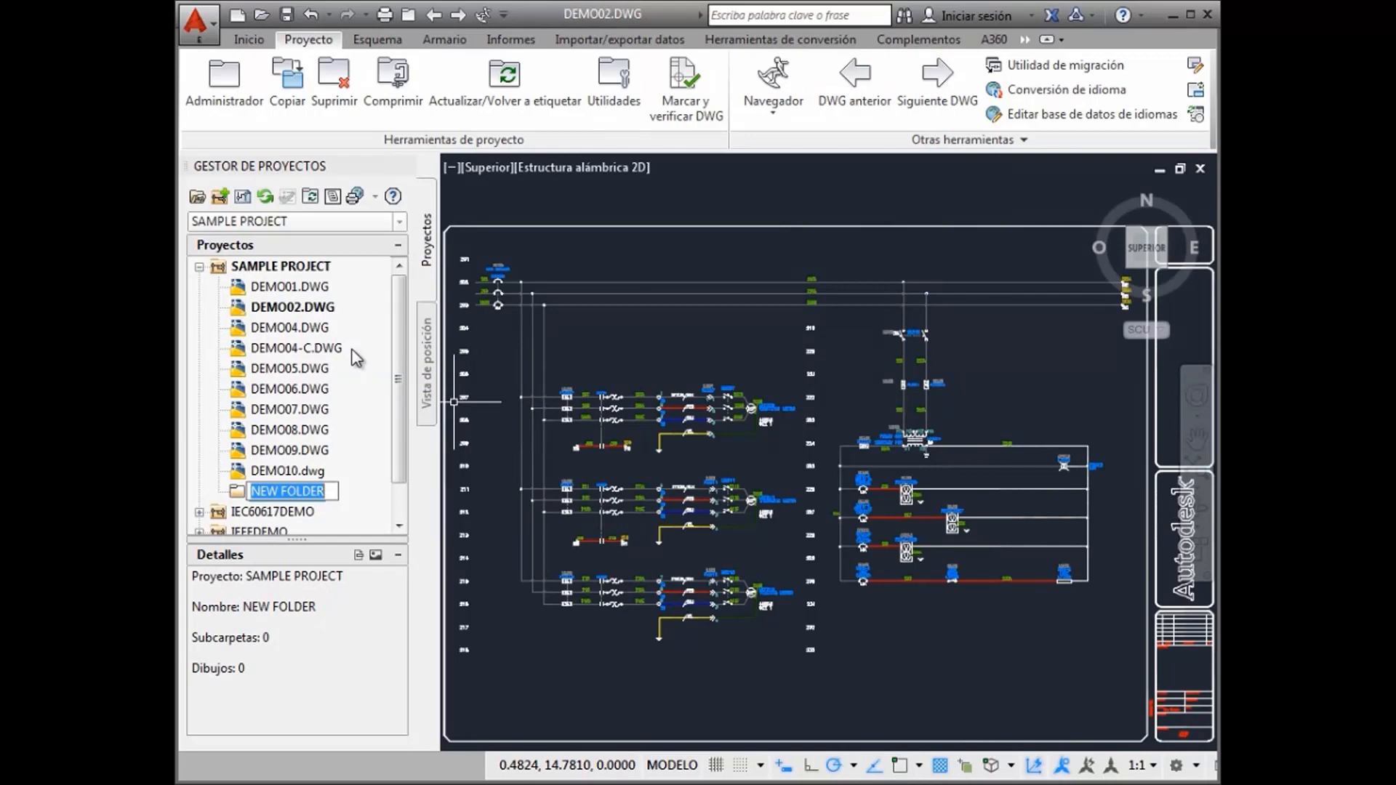
{"action": "type", "text": "SCHEMATICS"}
{"action": "key", "text": "Return"}
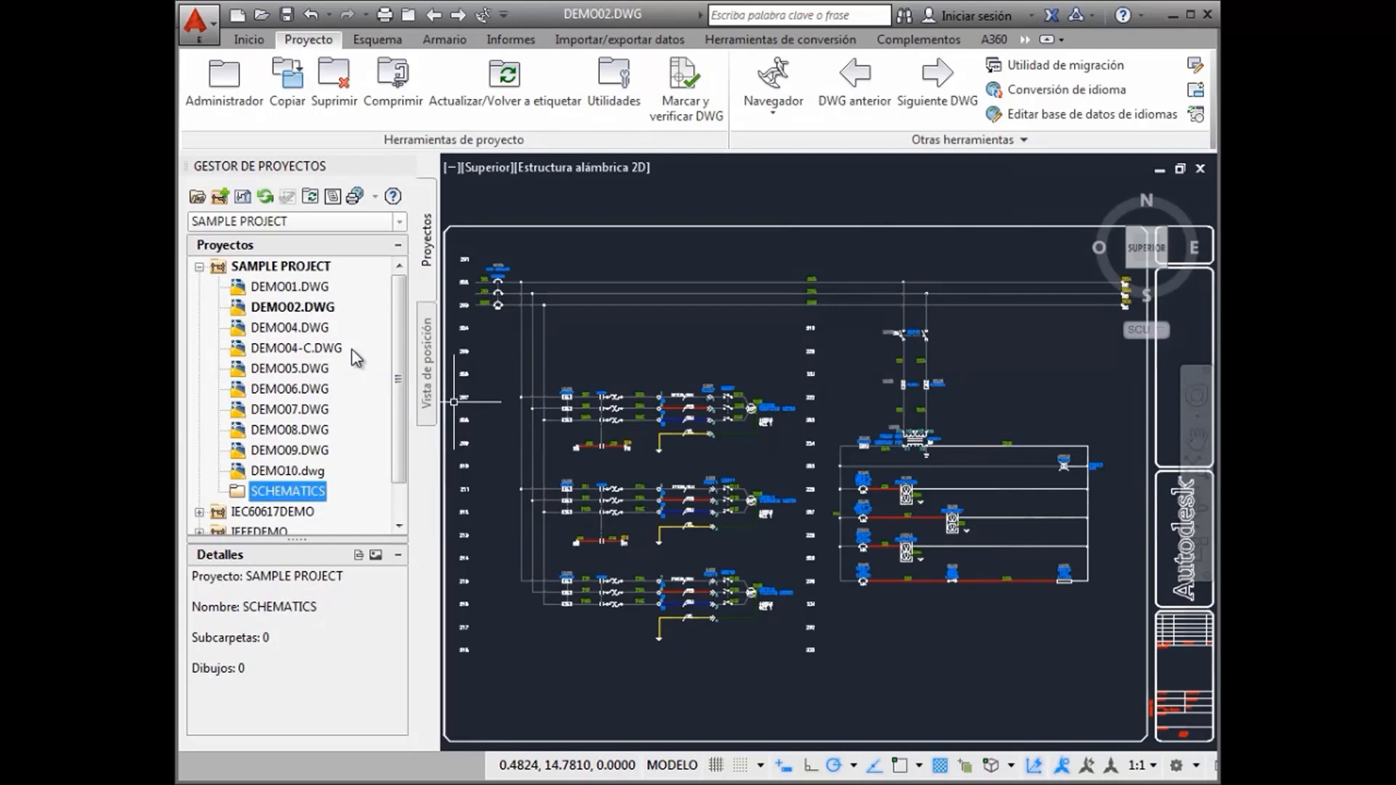
- Add a second subfolder named PANEL LAYOUTS directly under SAMPLE PROJECT
{"action": "left_click", "coordinate": [306, 267]}
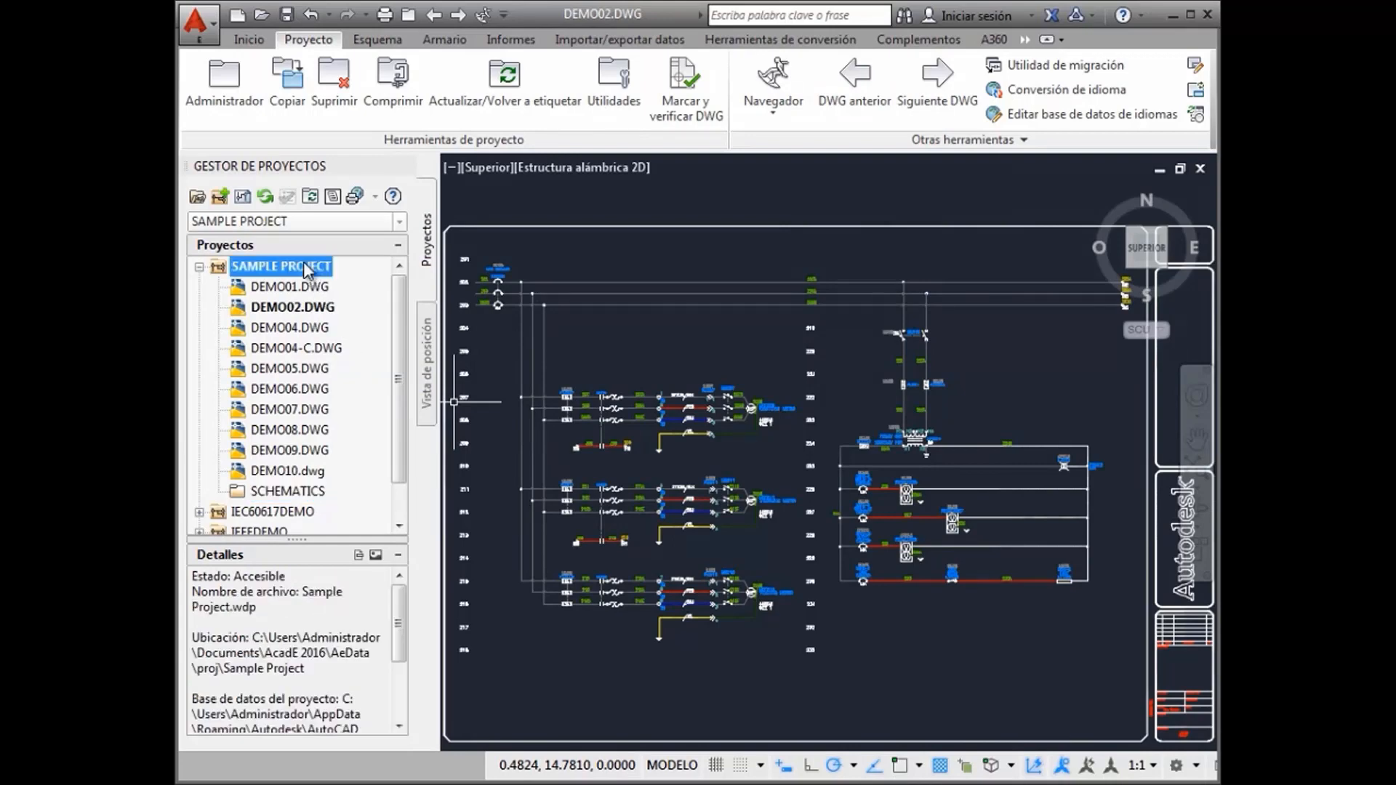
{"action": "right_click", "coordinate": [304, 263]}
{"action": "left_click", "coordinate": [368, 354]}
{"action": "type", "text": "PANEL LAYOUTS"}
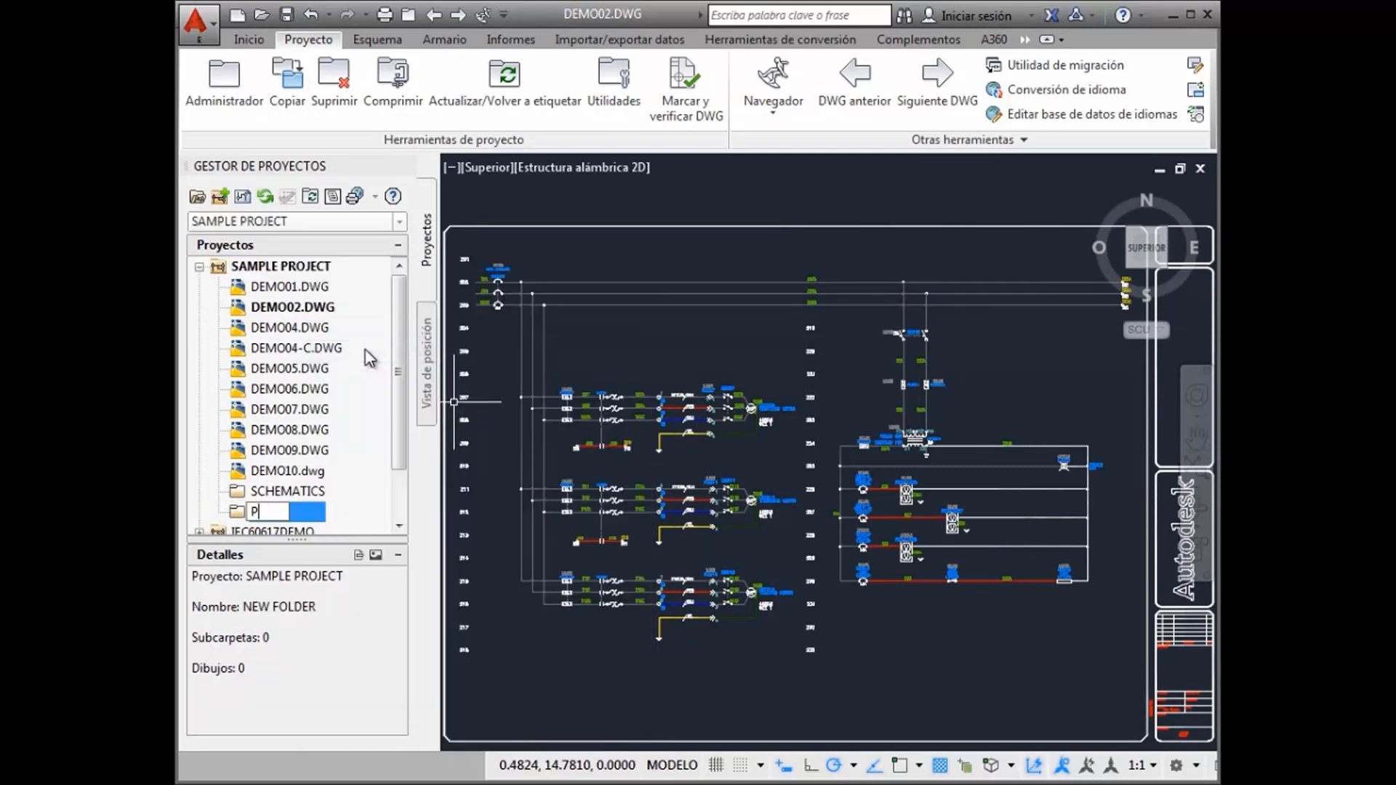
{"action": "key", "text": "Return"}
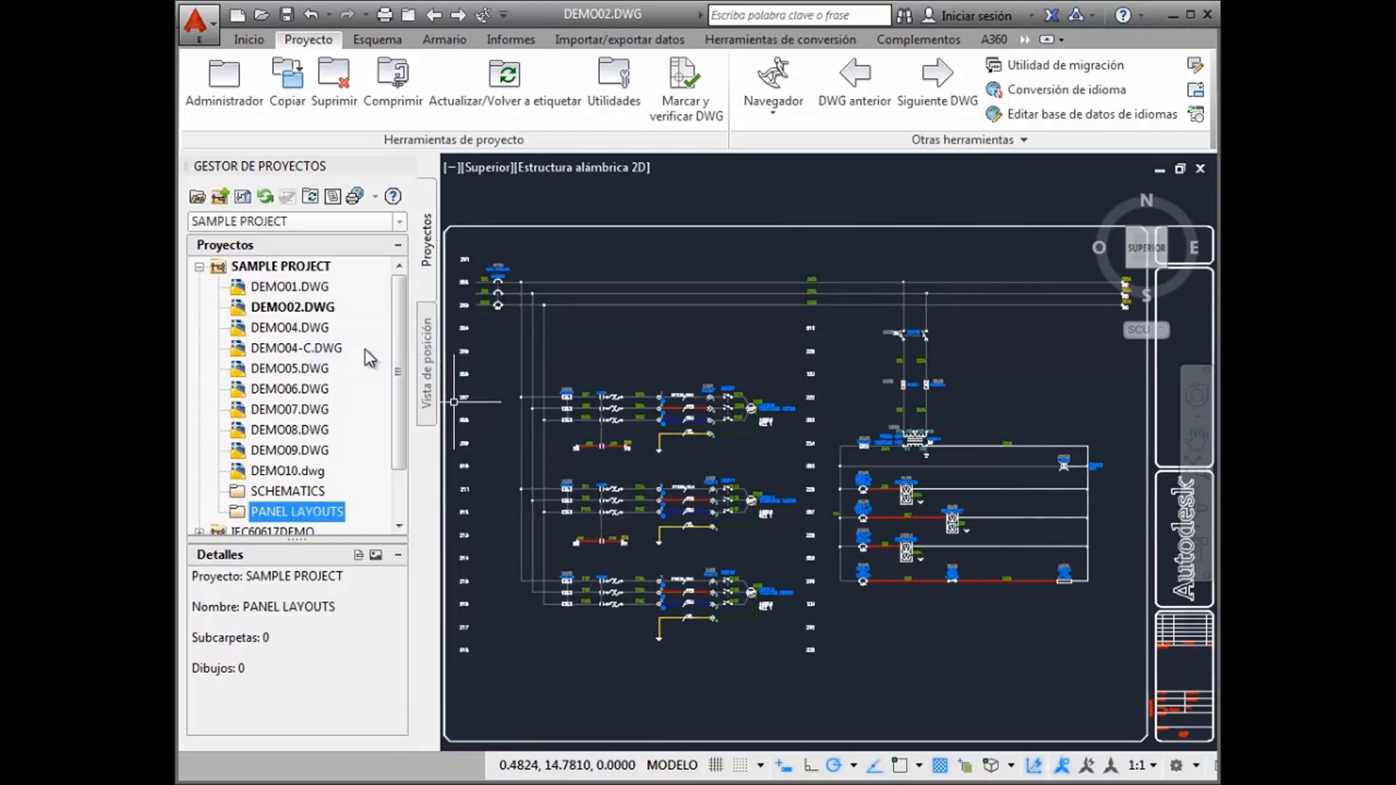
- Move the drawings DEMO01.DWG through DEMO07.DWG, including DEMO04-C.DWG, into the SCHEMATICS subfolder
{"action": "left_click", "coordinate": [298, 287]}
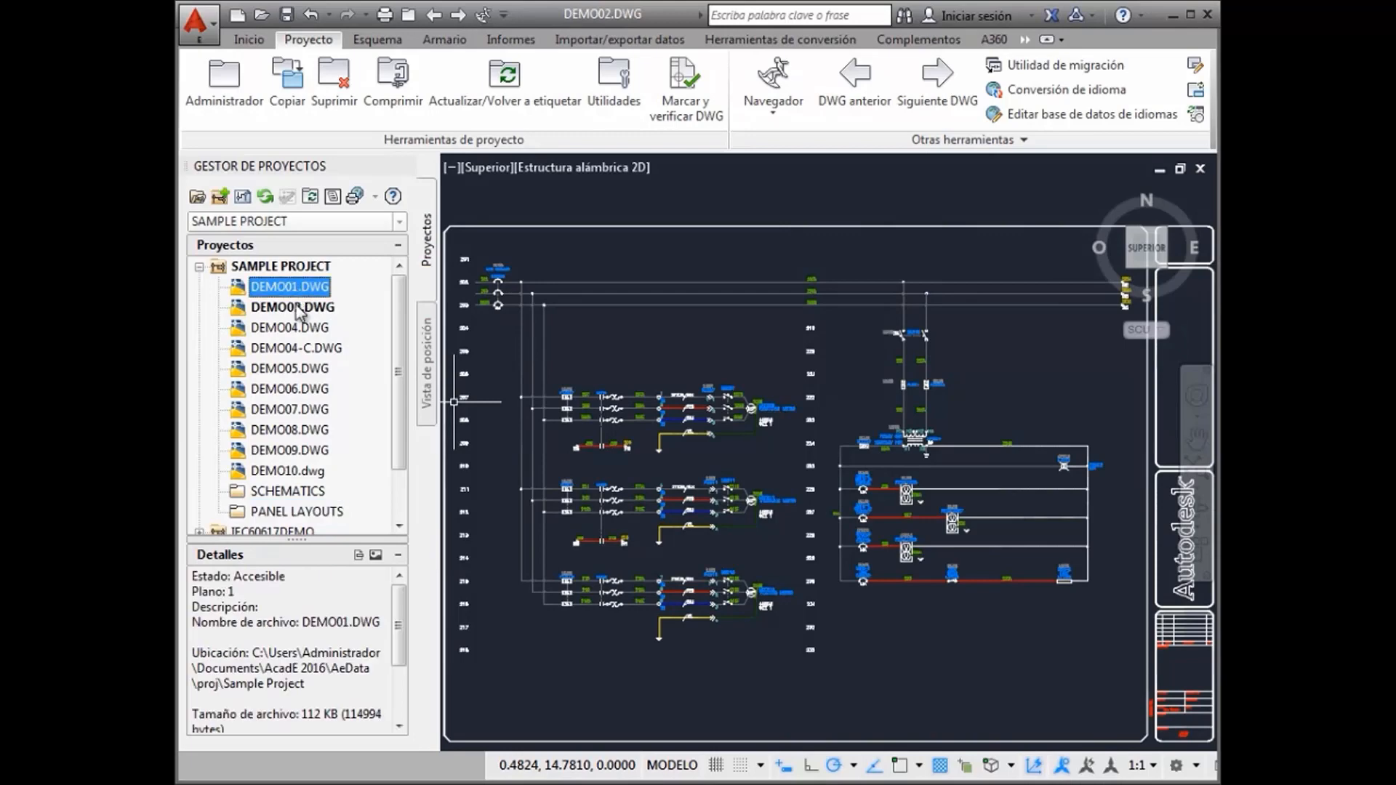
{"action": "left_click", "coordinate": [293, 410], "text": "shift"}
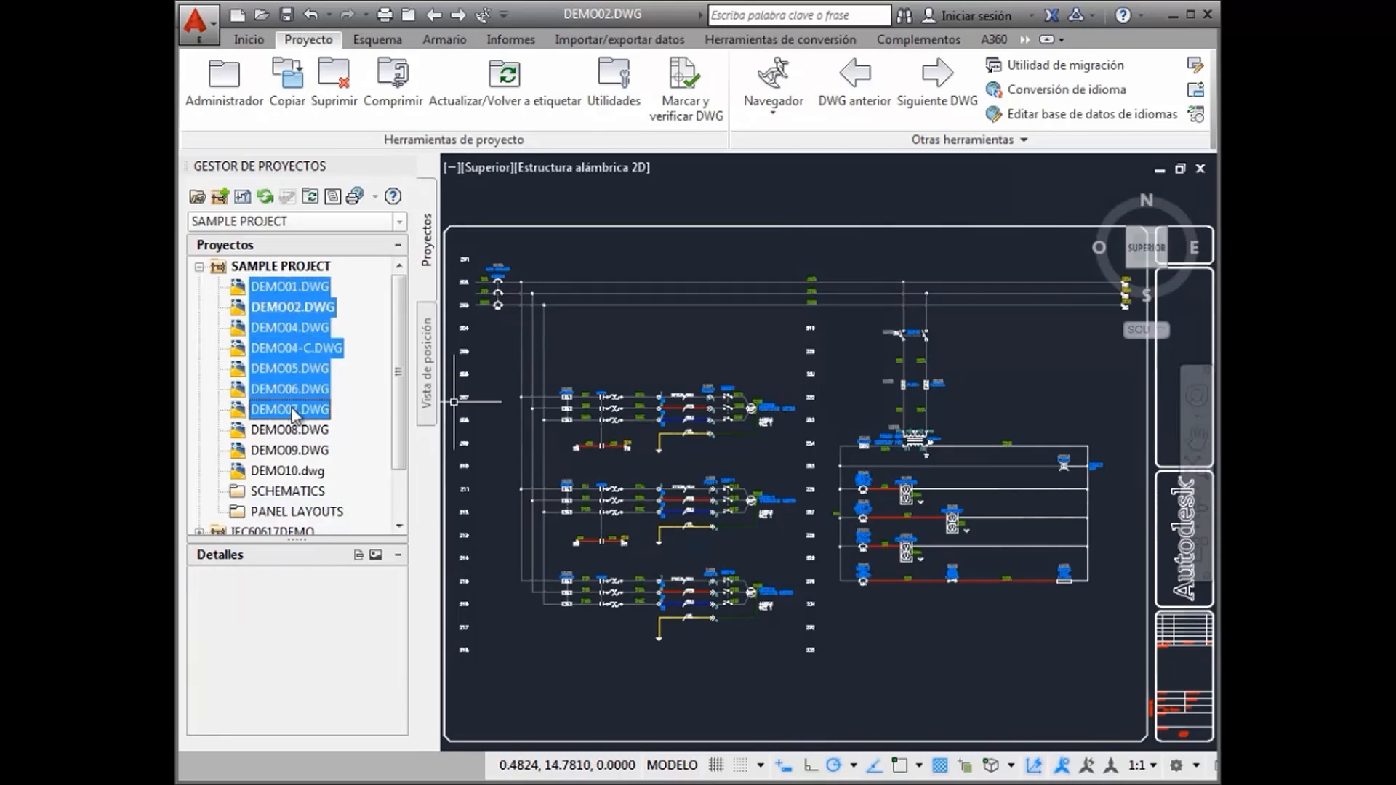
{"action": "left_click_drag", "start_coordinate": [291, 409], "coordinate": [284, 494]}
- Move the remaining drawings DEMO08.DWG, DEMO09.DWG and DEMO10.dwg into the PANEL LAYOUTS subfolder
{"action": "left_click", "coordinate": [289, 286]}
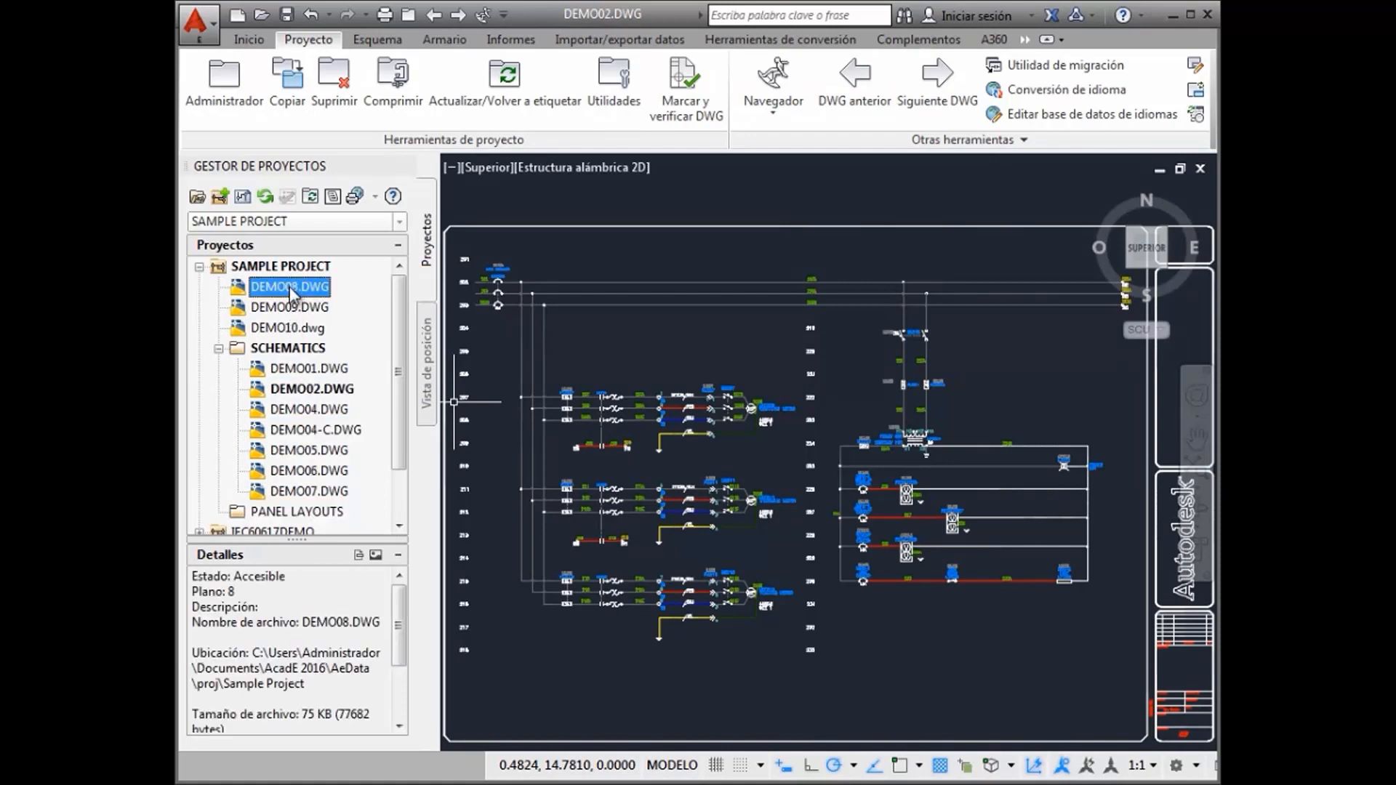
{"action": "left_click", "coordinate": [290, 328], "text": "shift"}
{"action": "left_click_drag", "start_coordinate": [291, 290], "coordinate": [289, 596]}
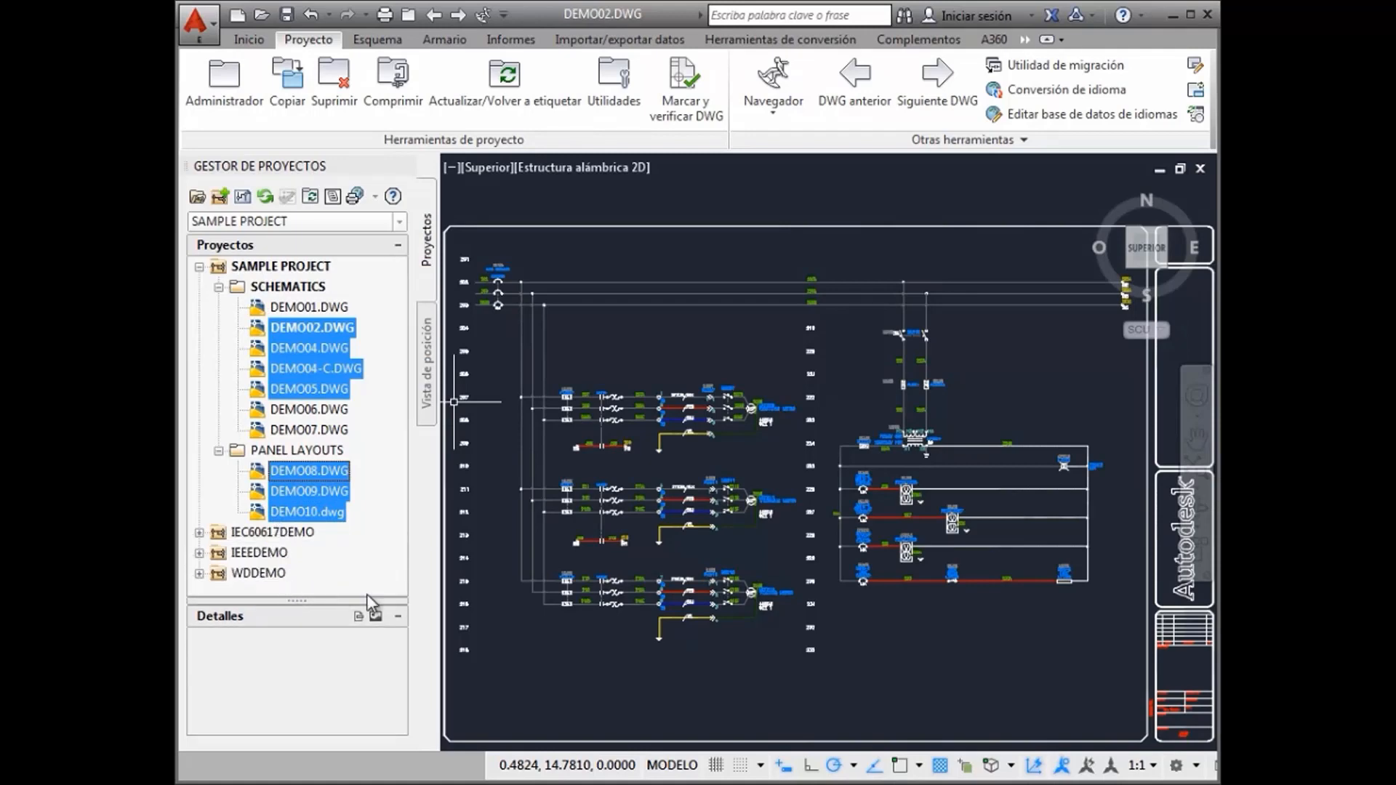